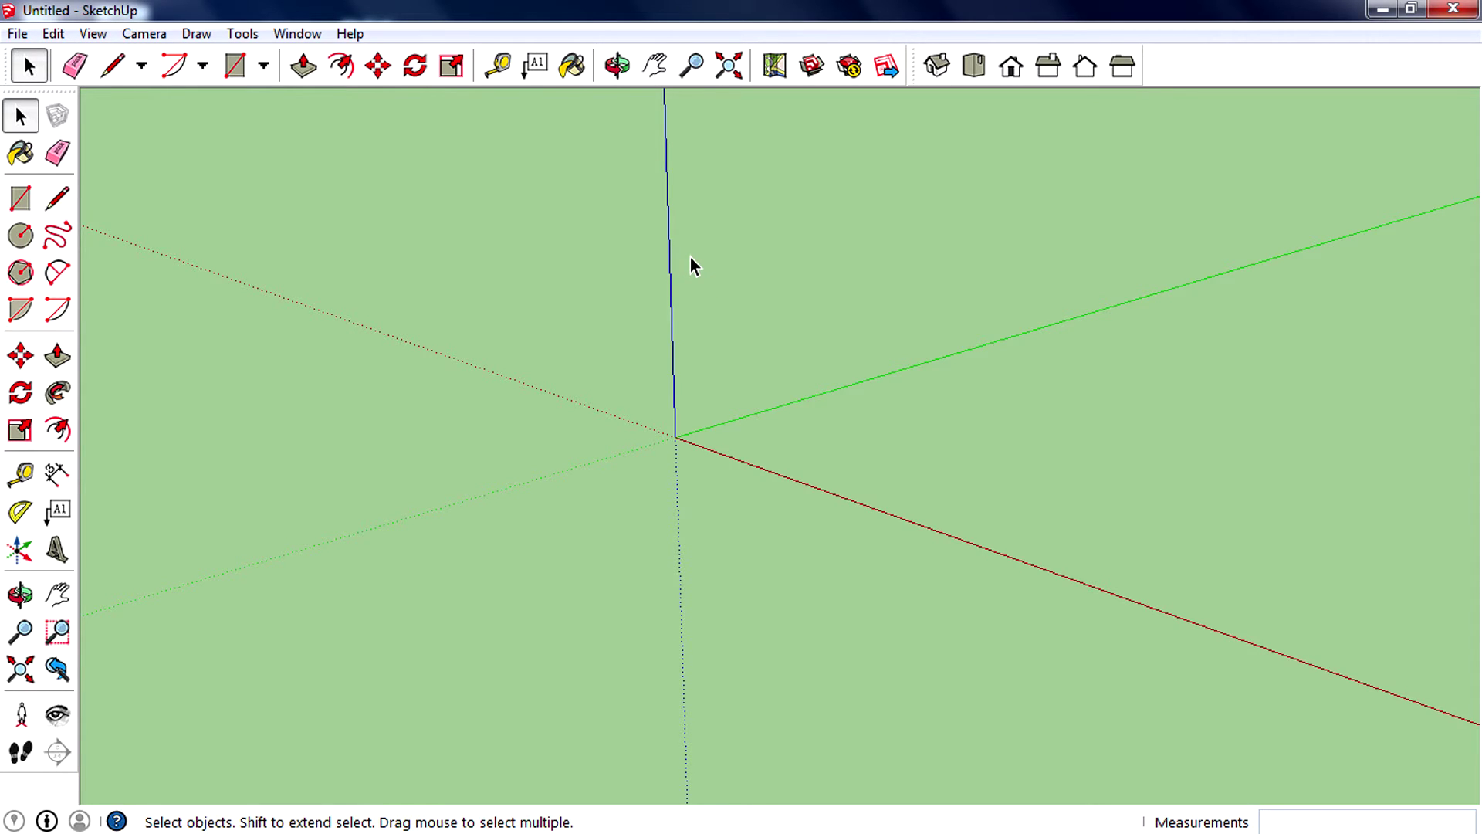
- Draw a thin 9' 3 11/16" by 5 3/16" rectangle in the Front view
left_click(1013, 66)
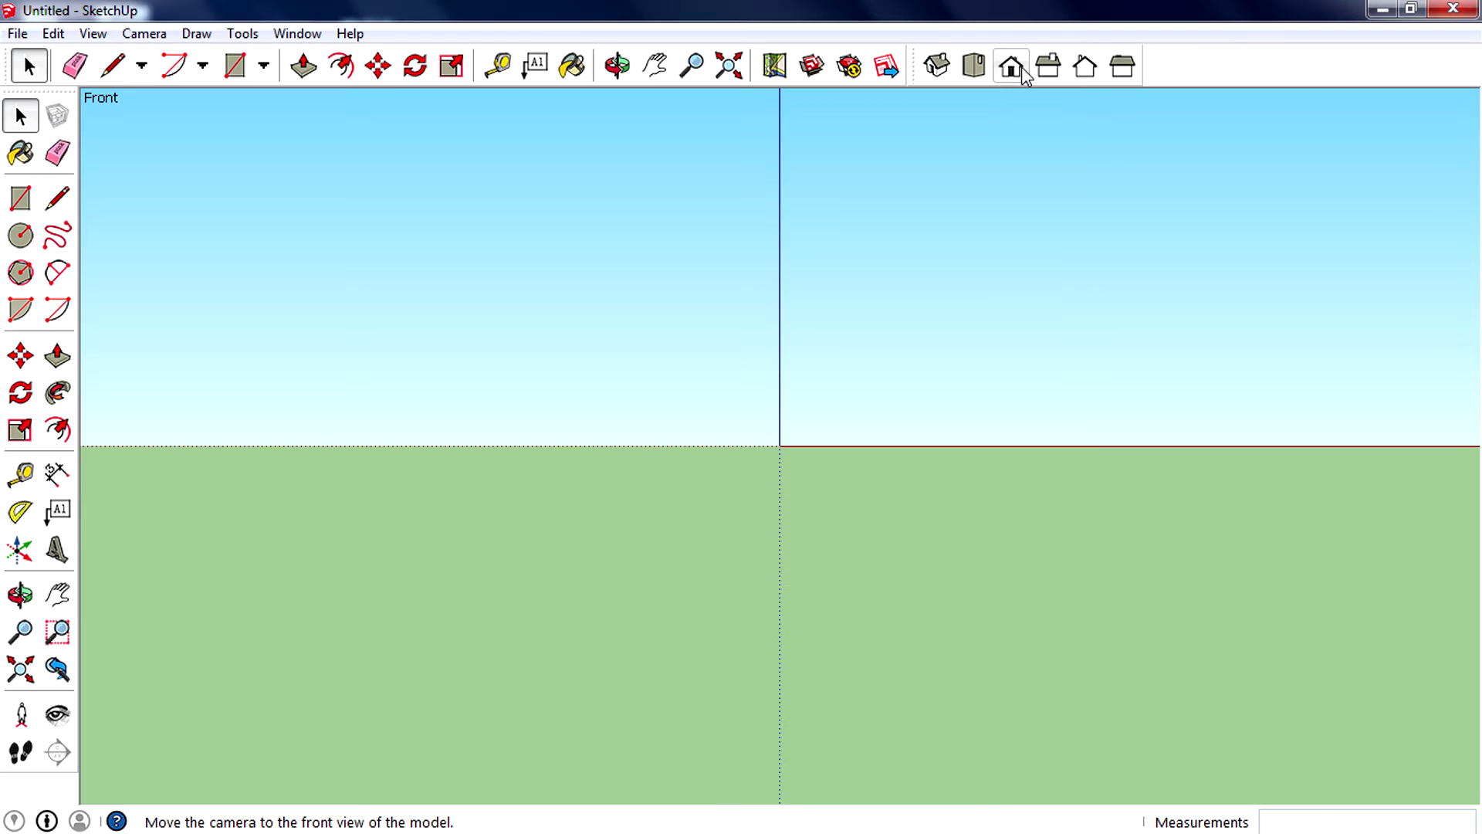
left_click(20, 198)
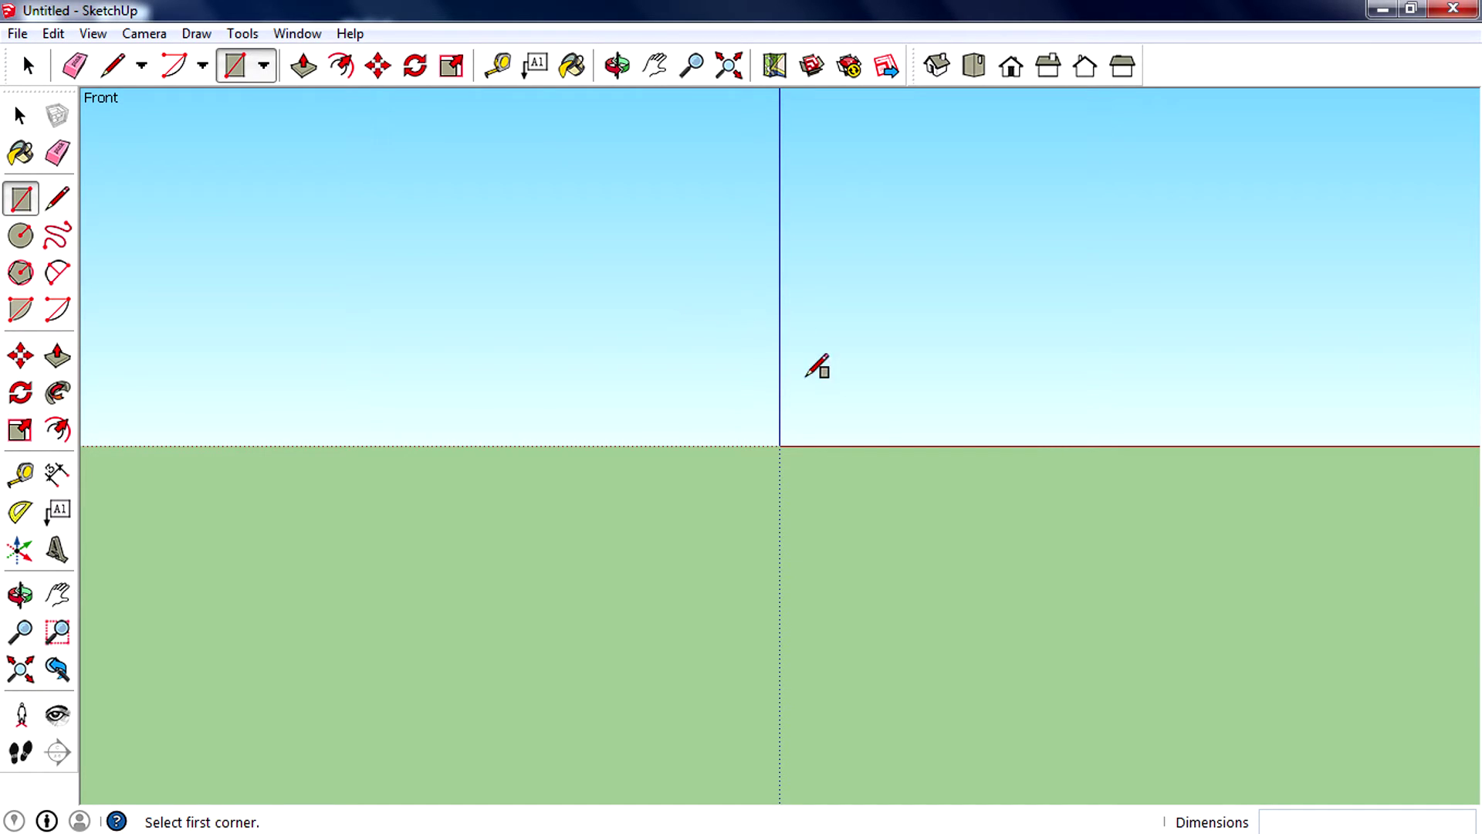
left_click(800, 420)
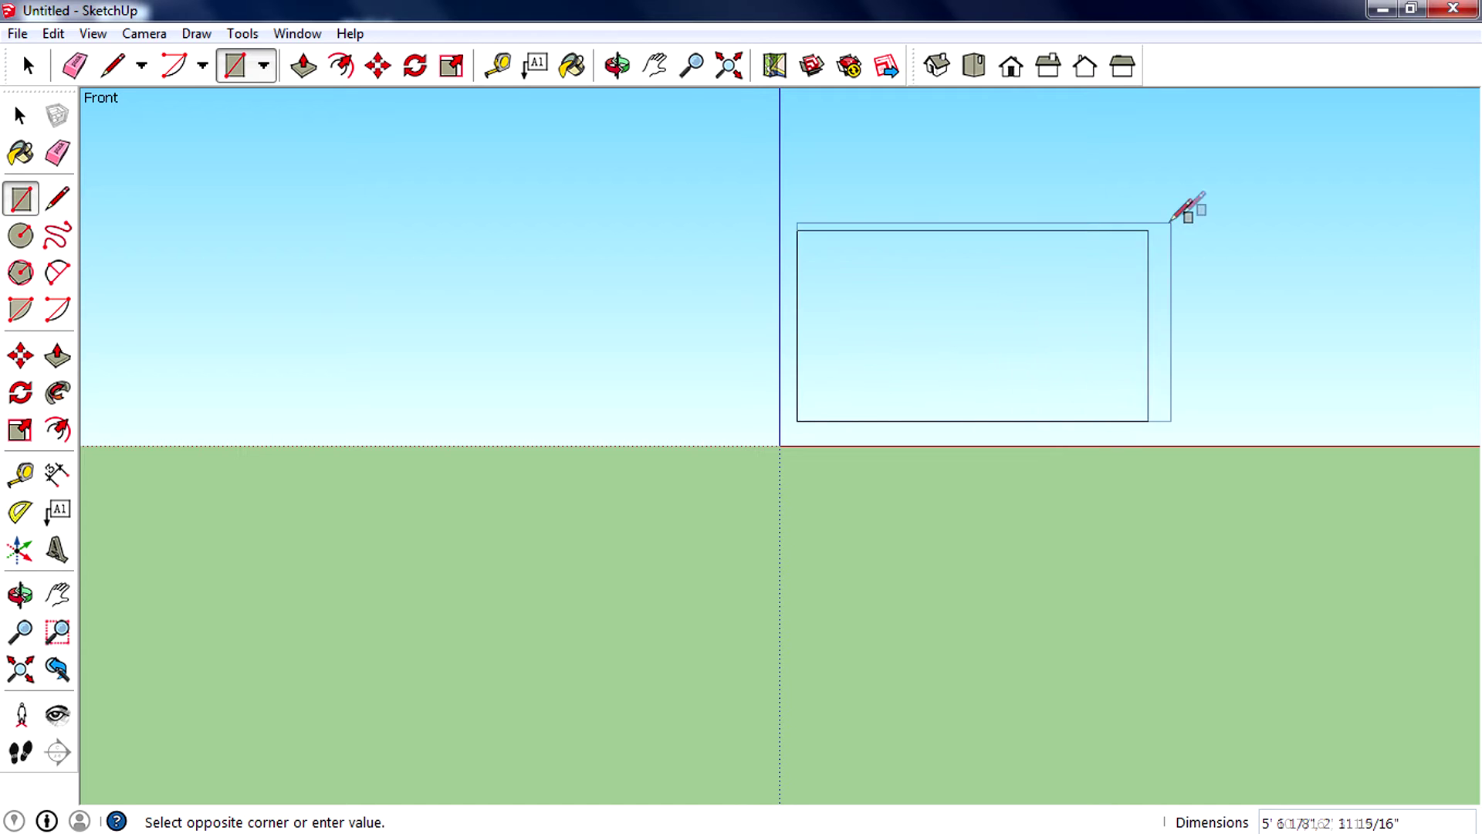
scroll(690, 399, "down", 3)
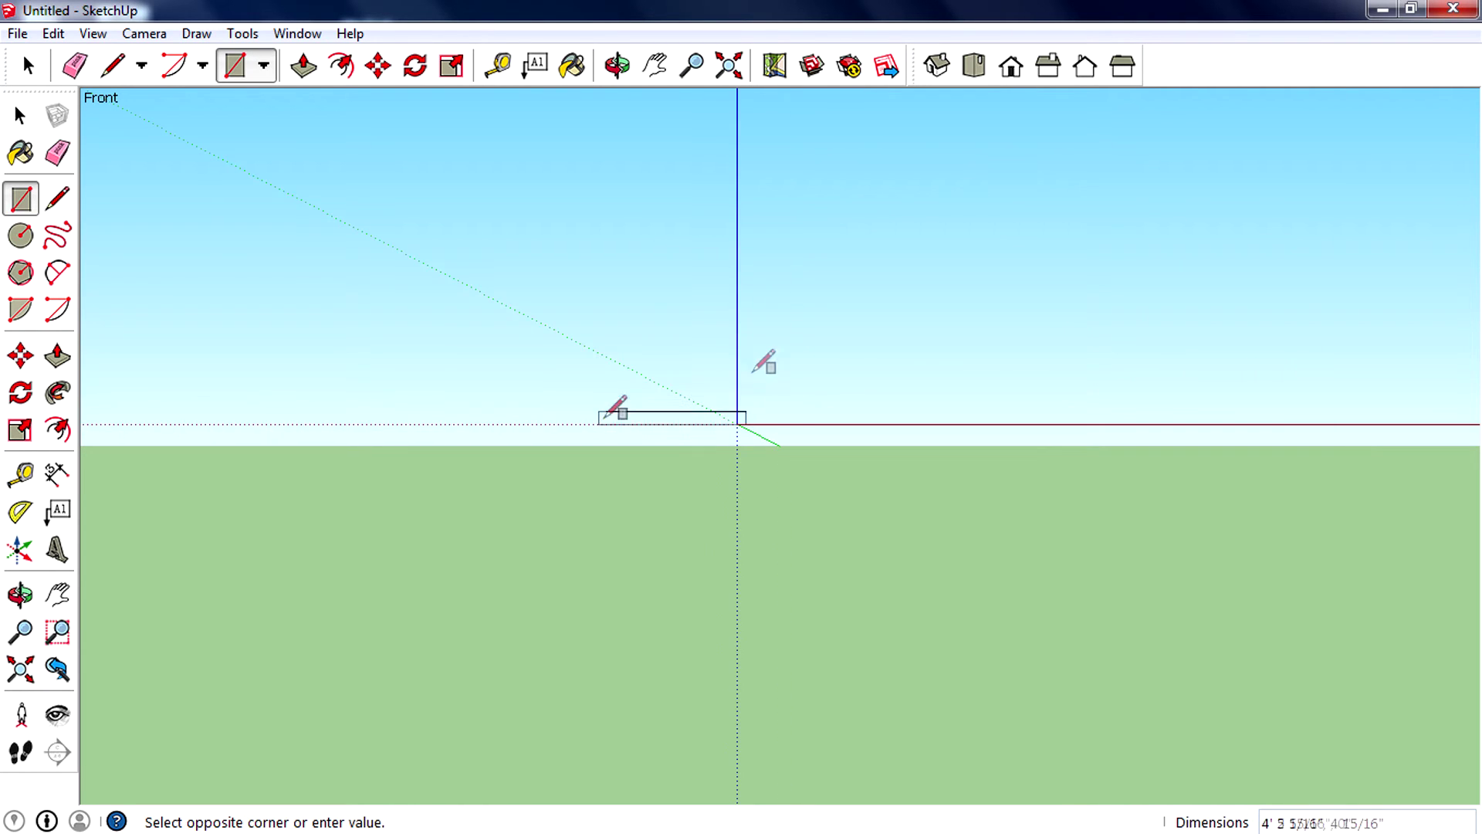
scroll(849, 355, "up", 3)
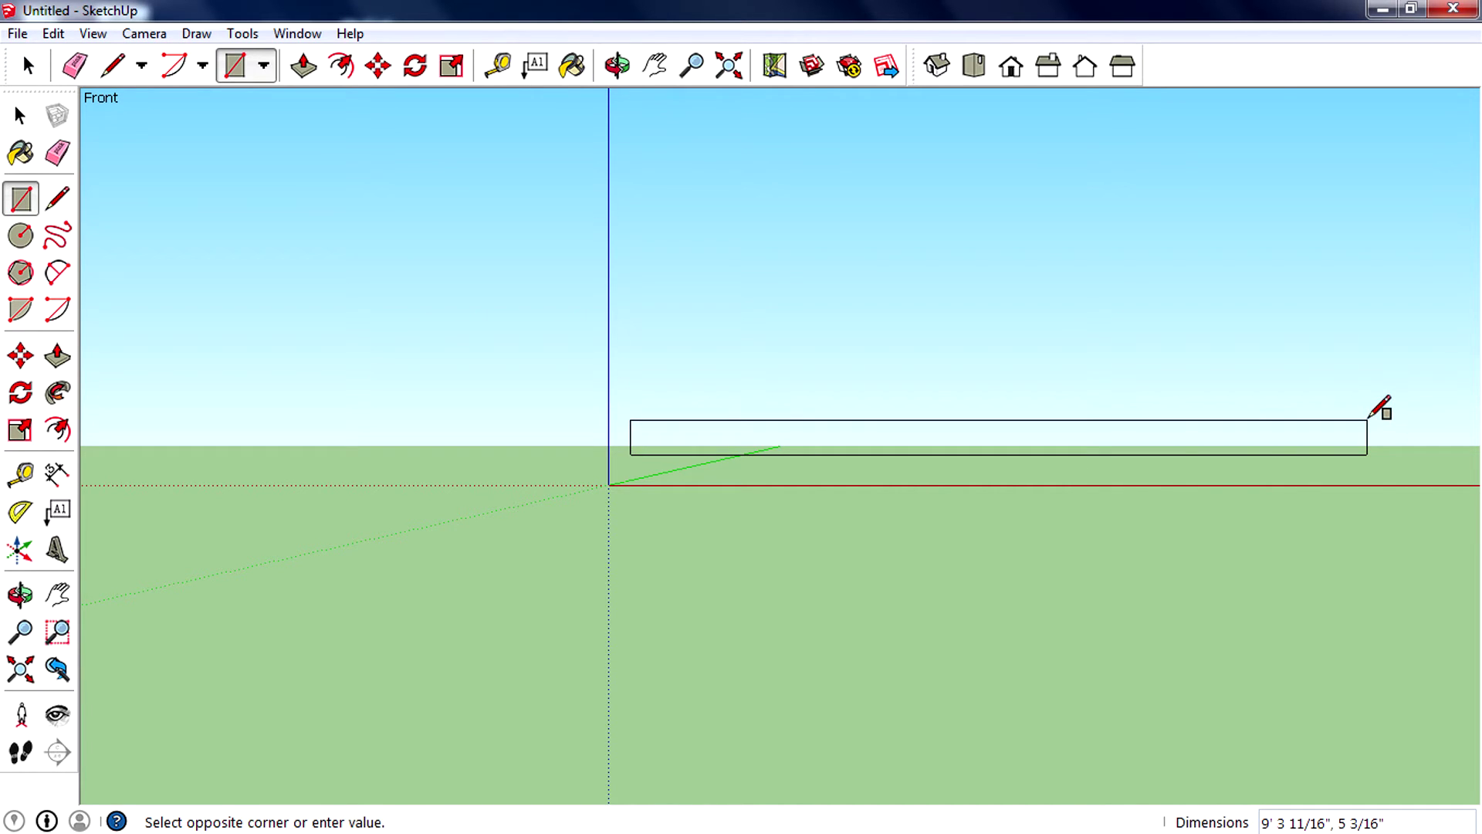
left_click(1368, 418)
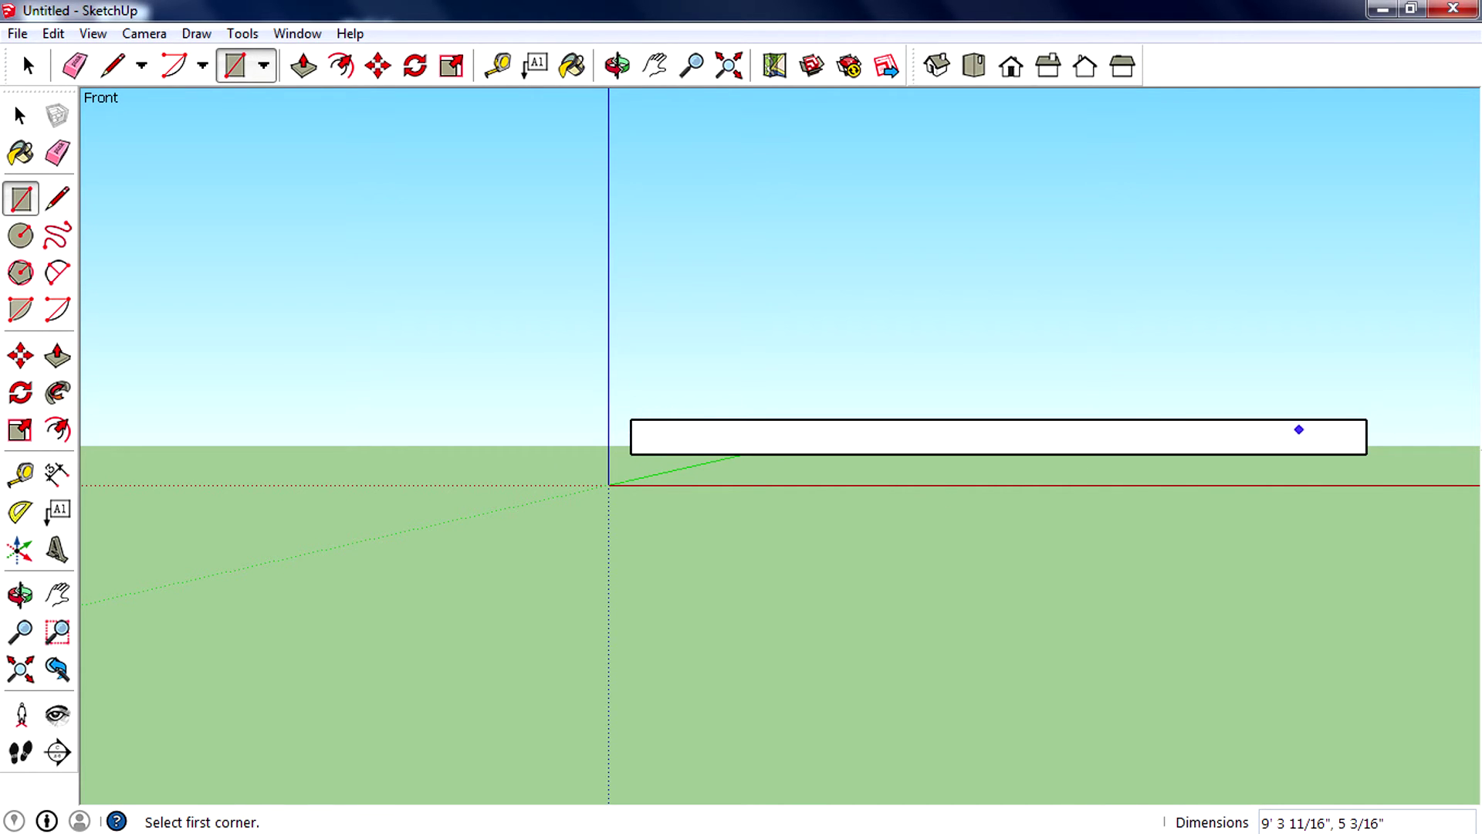
- Push/Pull the rectangle into a slab twice, undoing each extrusion with Ctrl+Z
middle_click_drag(800, 308, 648, 529)
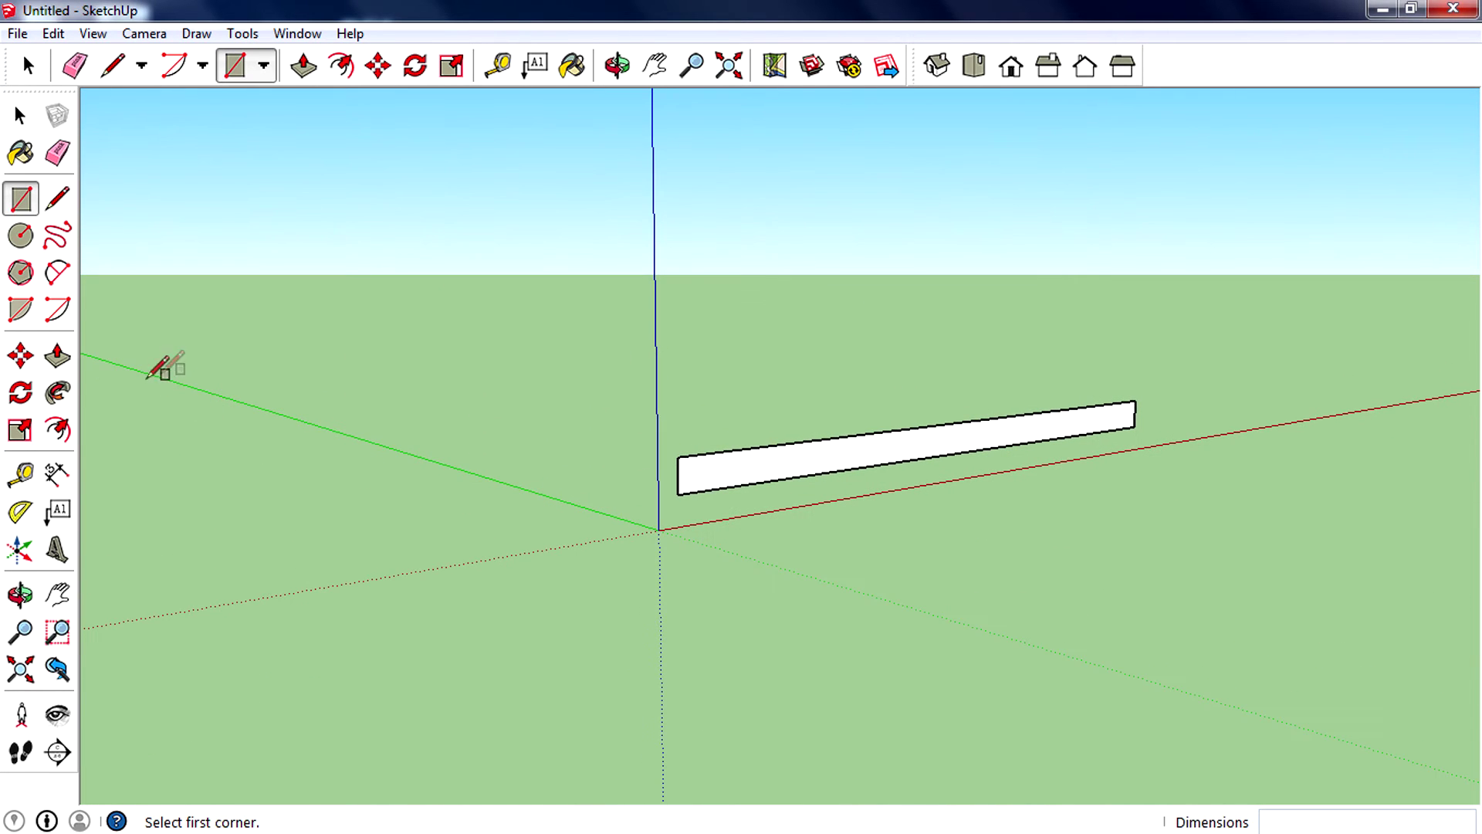
left_click(57, 356)
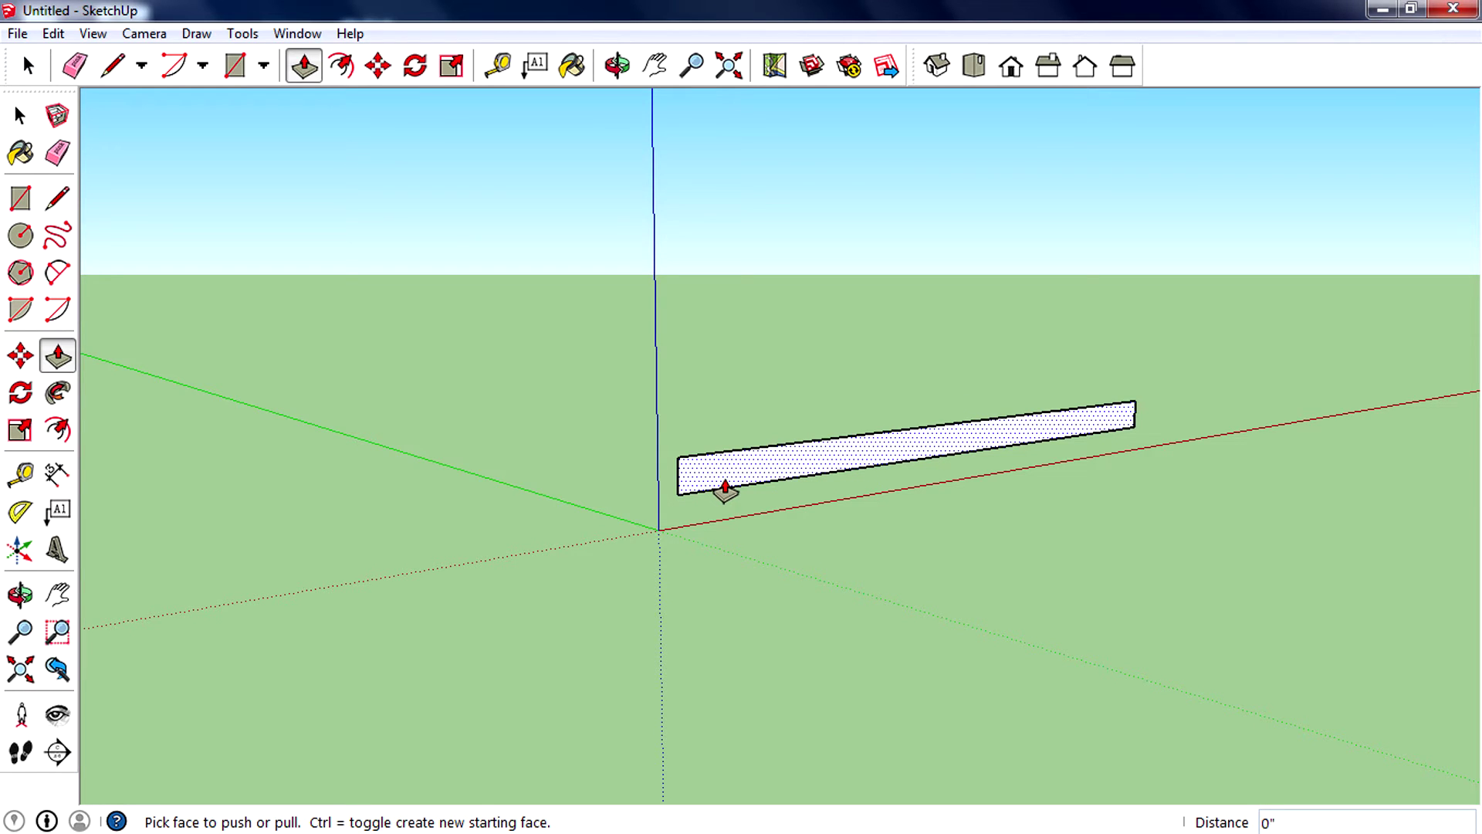
left_click_drag(725, 488, 434, 417)
middle_click_drag(836, 453, 843, 619)
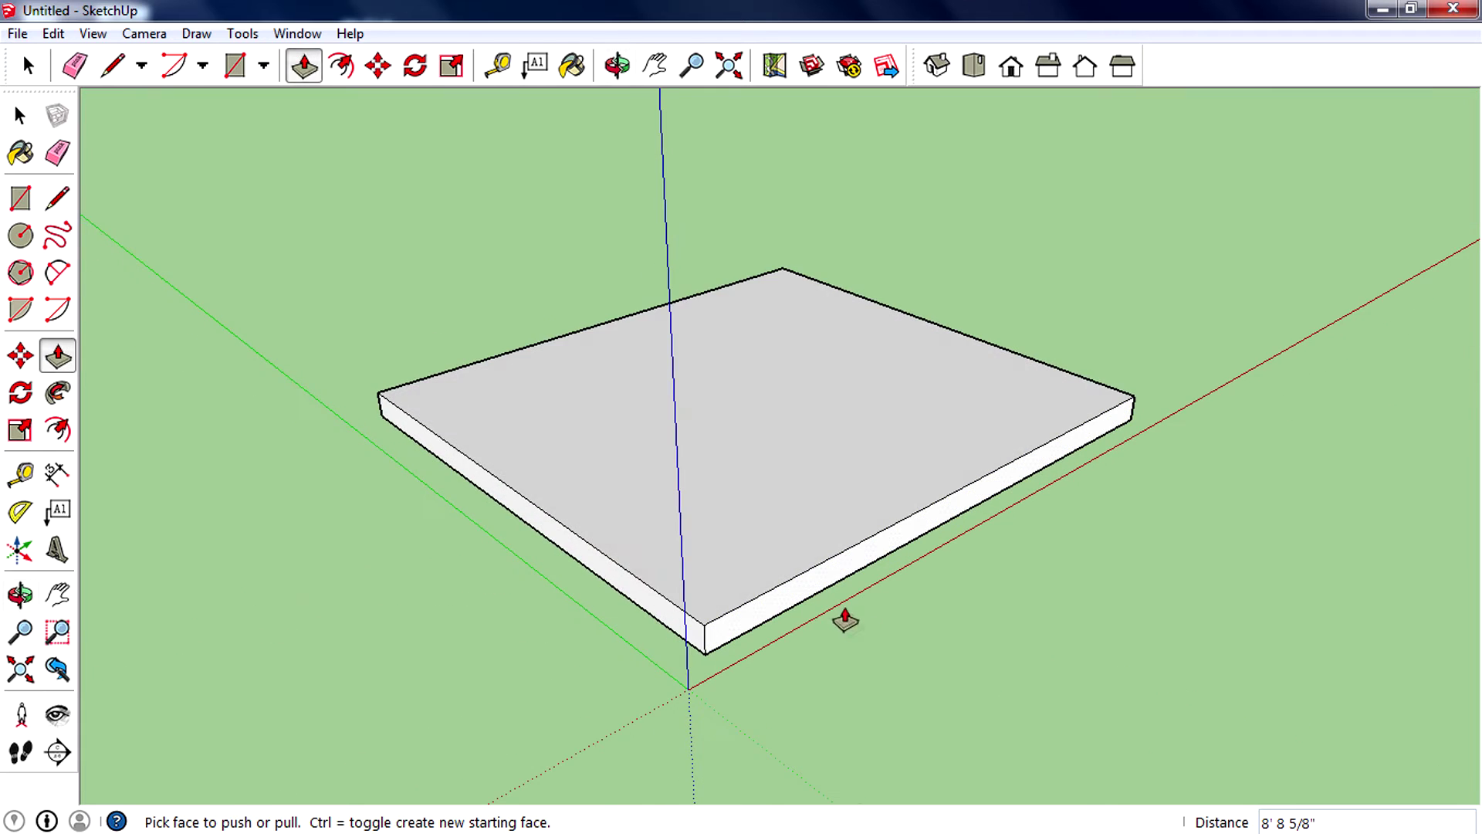
key("ctrl+z")
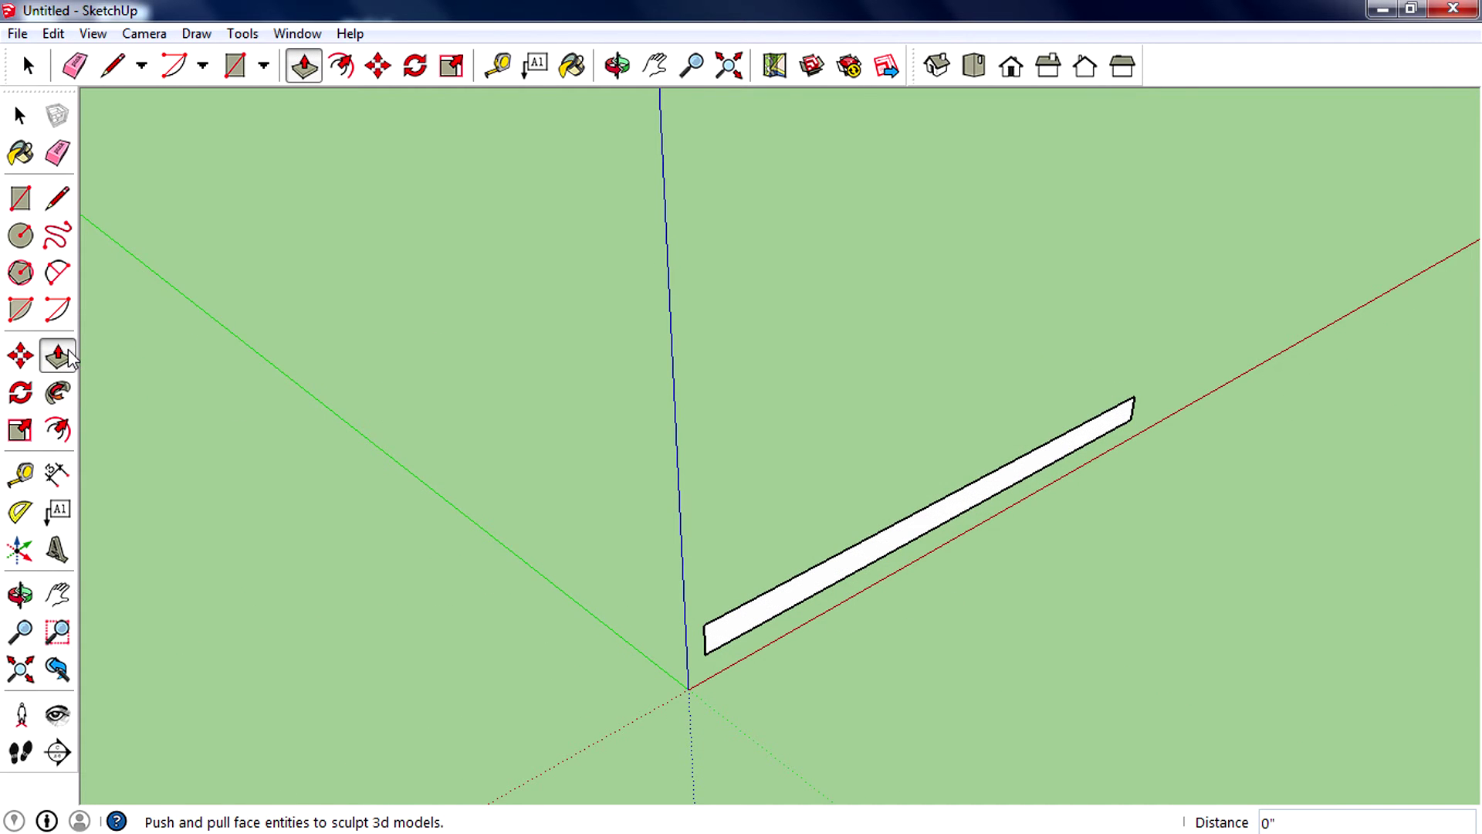
left_click(731, 634)
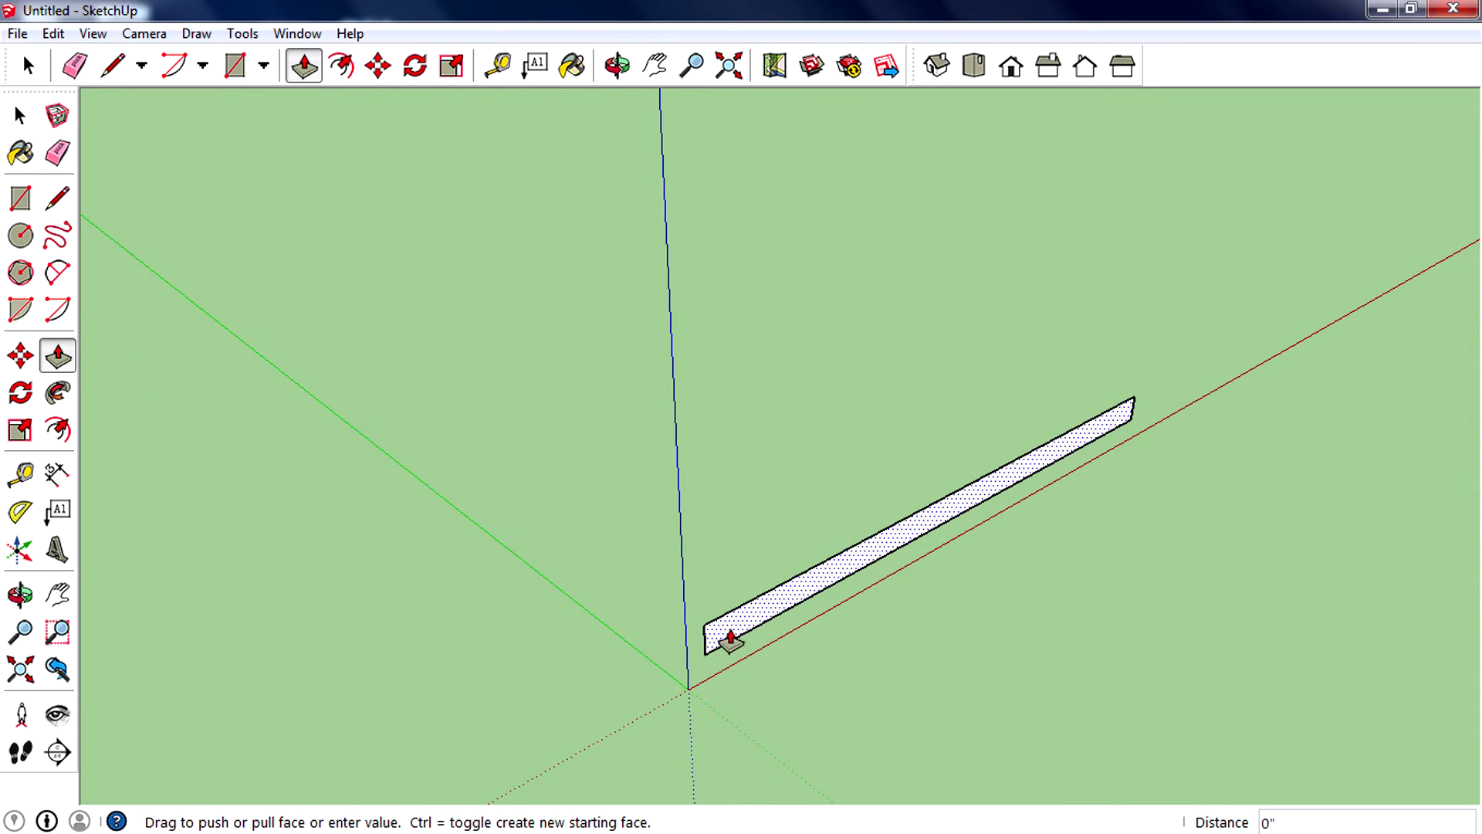
left_click(430, 430)
middle_click_drag(836, 519, 381, 410)
key("ctrl+z")
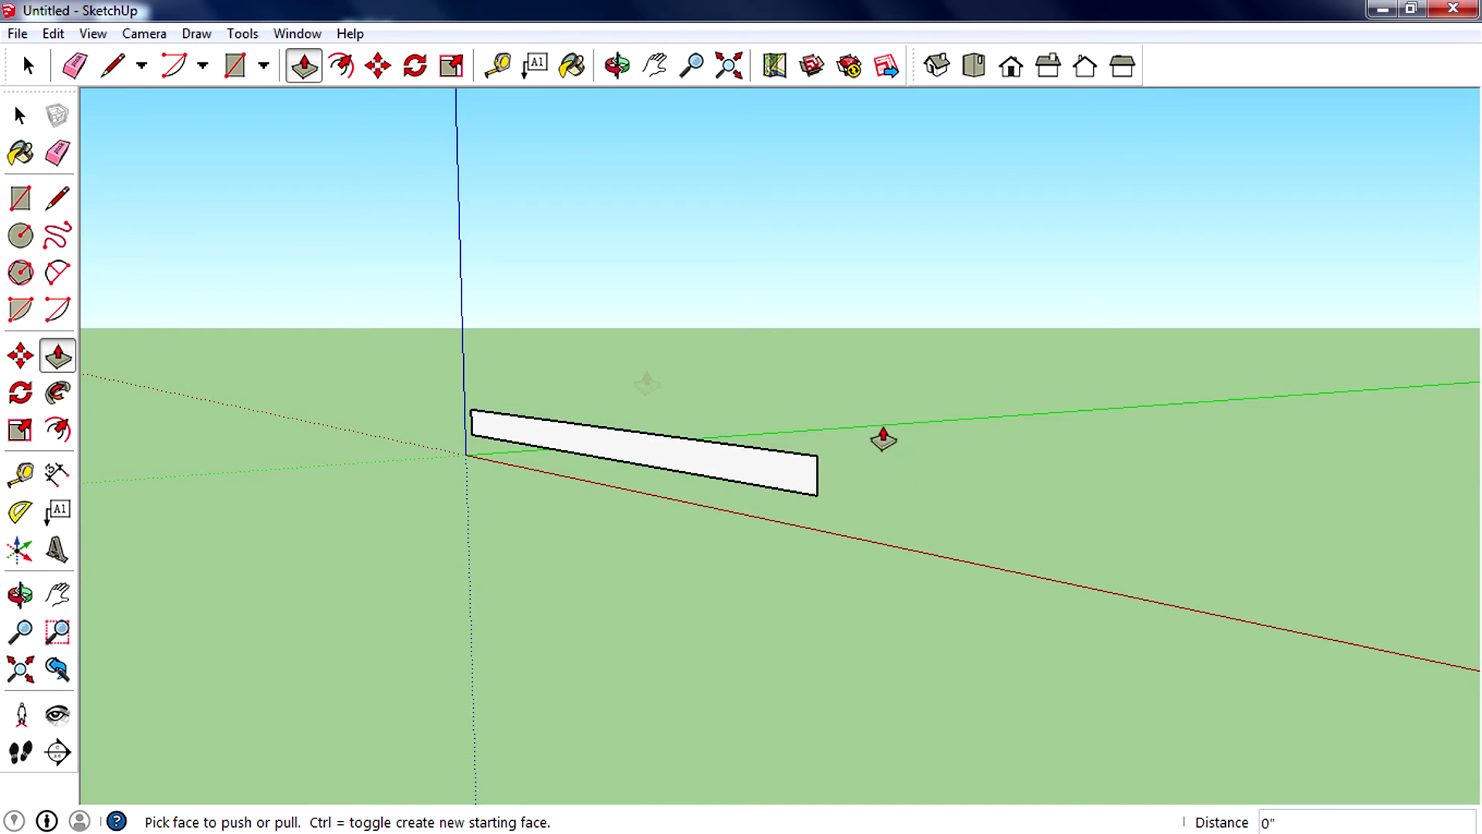
- Select everything and delete the thin strip
left_click(20, 115)
key("ctrl+a")
key("Delete")
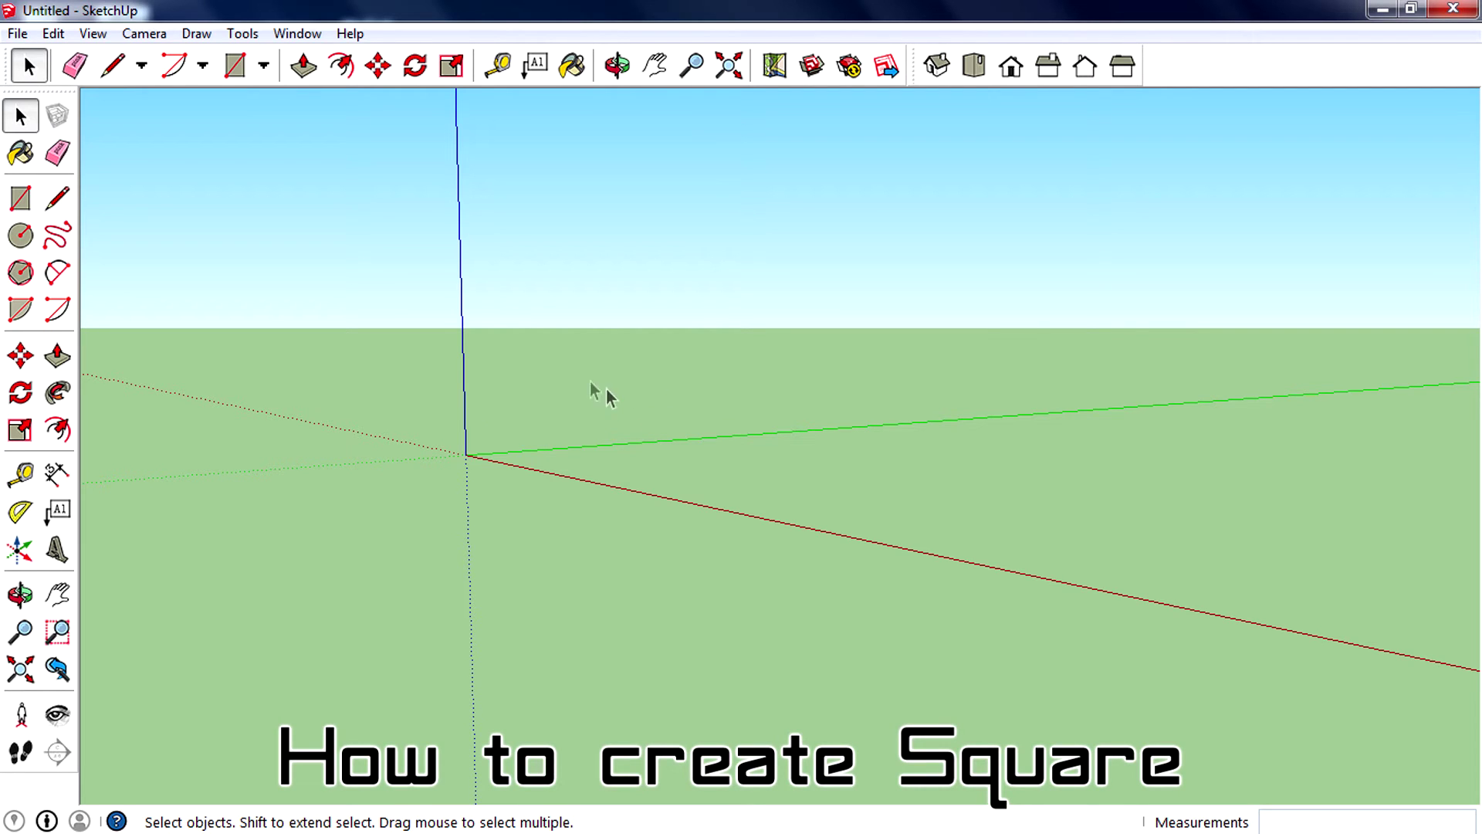
- Draw a 3' 3 1/16" square from the axis origin in the Front view, then view it in perspective
left_click(21, 200)
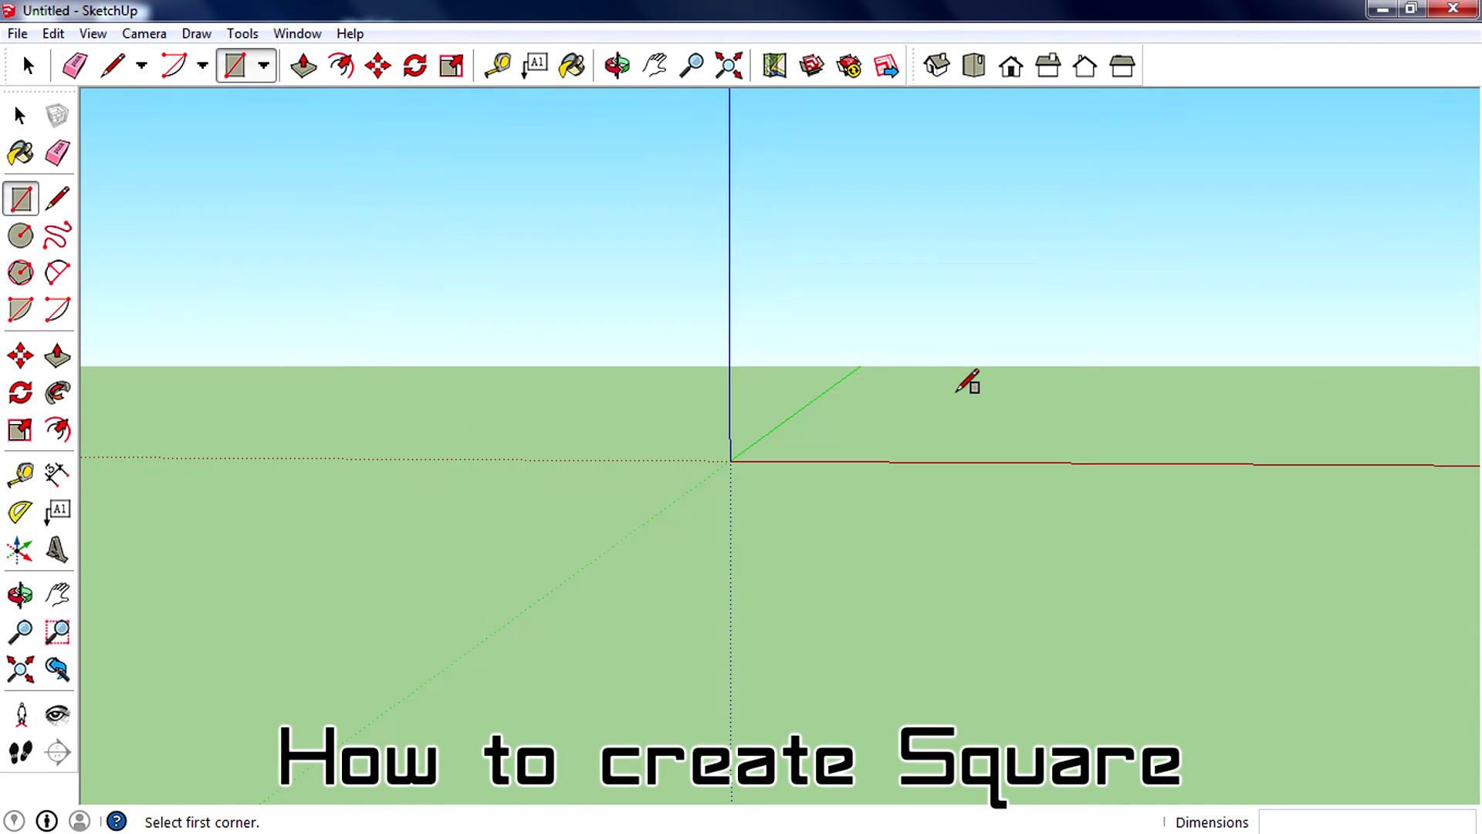
left_click(1010, 74)
left_click(1044, 74)
left_click(1013, 77)
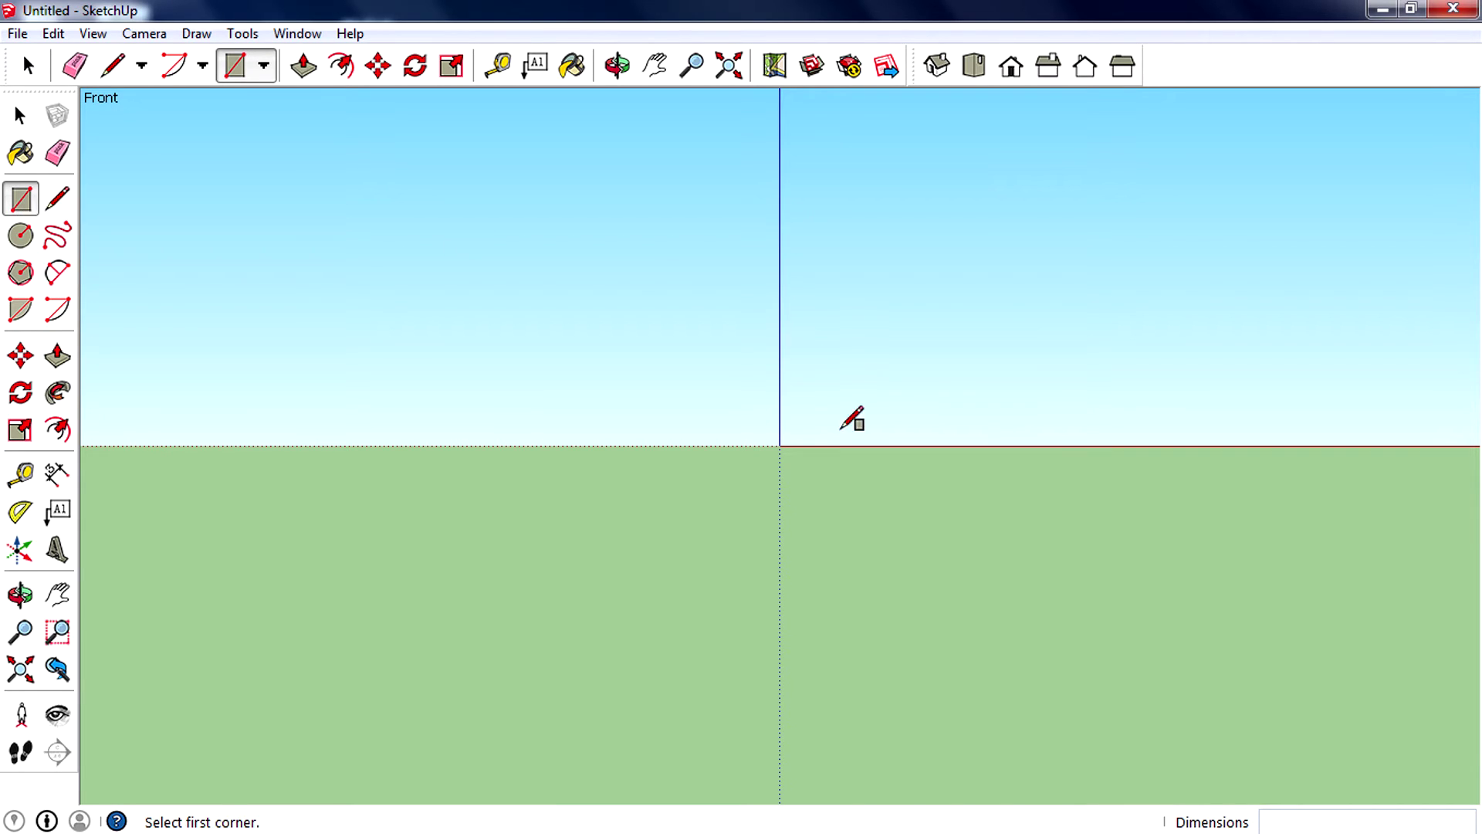
left_click(780, 445)
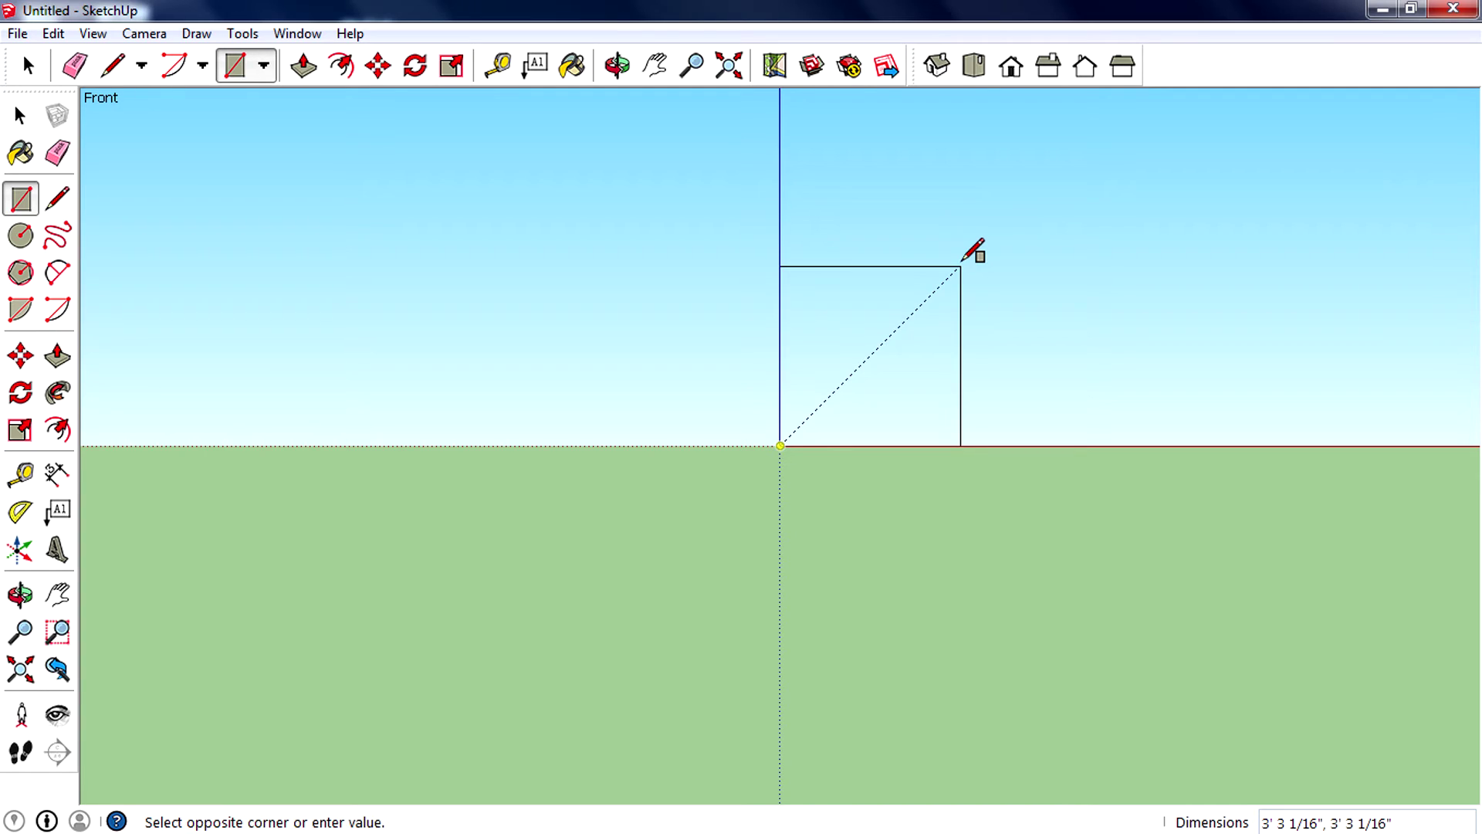
left_click(960, 266)
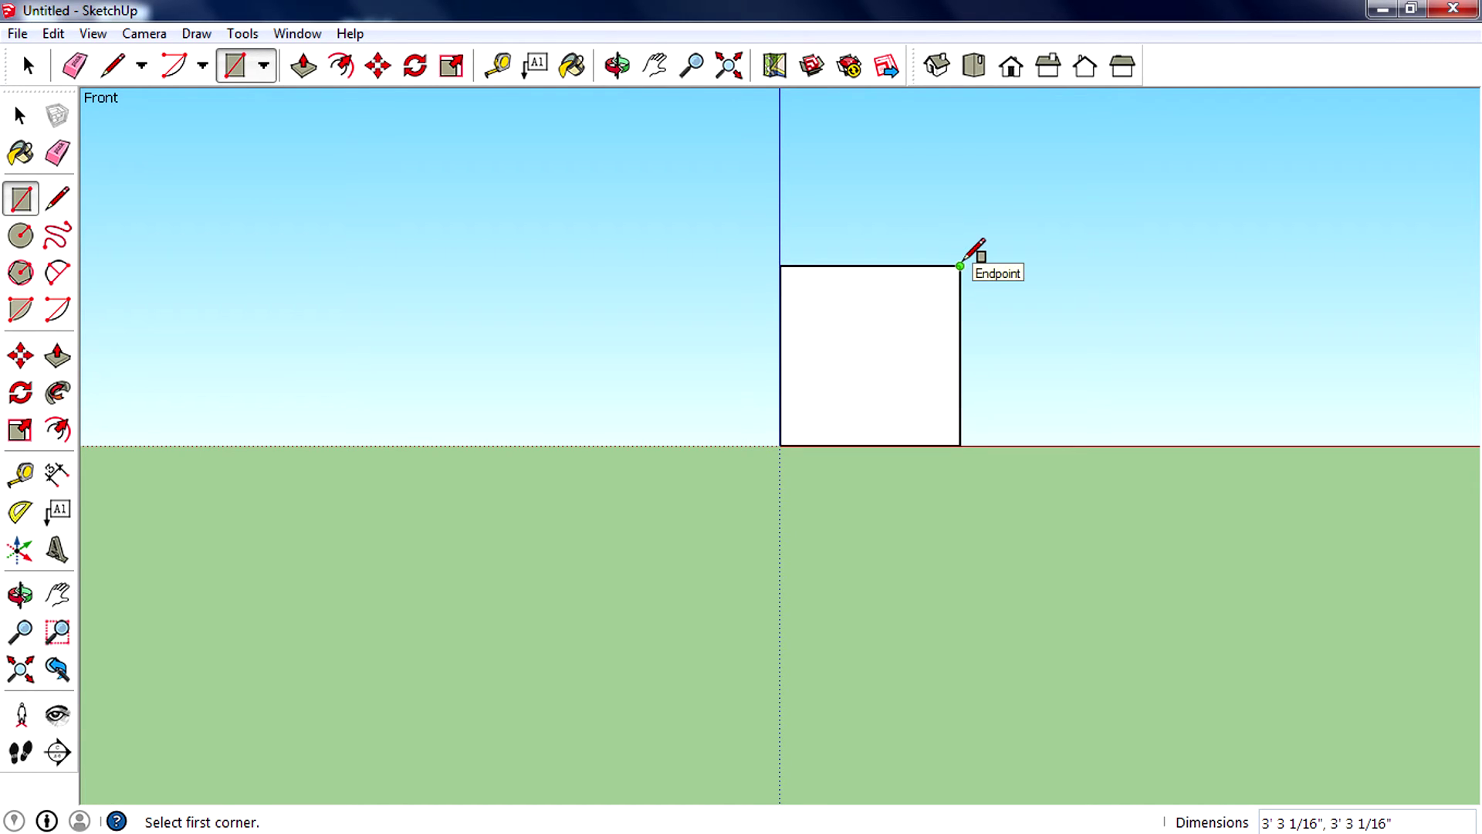
middle_click_drag(960, 267, 519, 278)
- Select all and delete the square
key("o")
key("r")
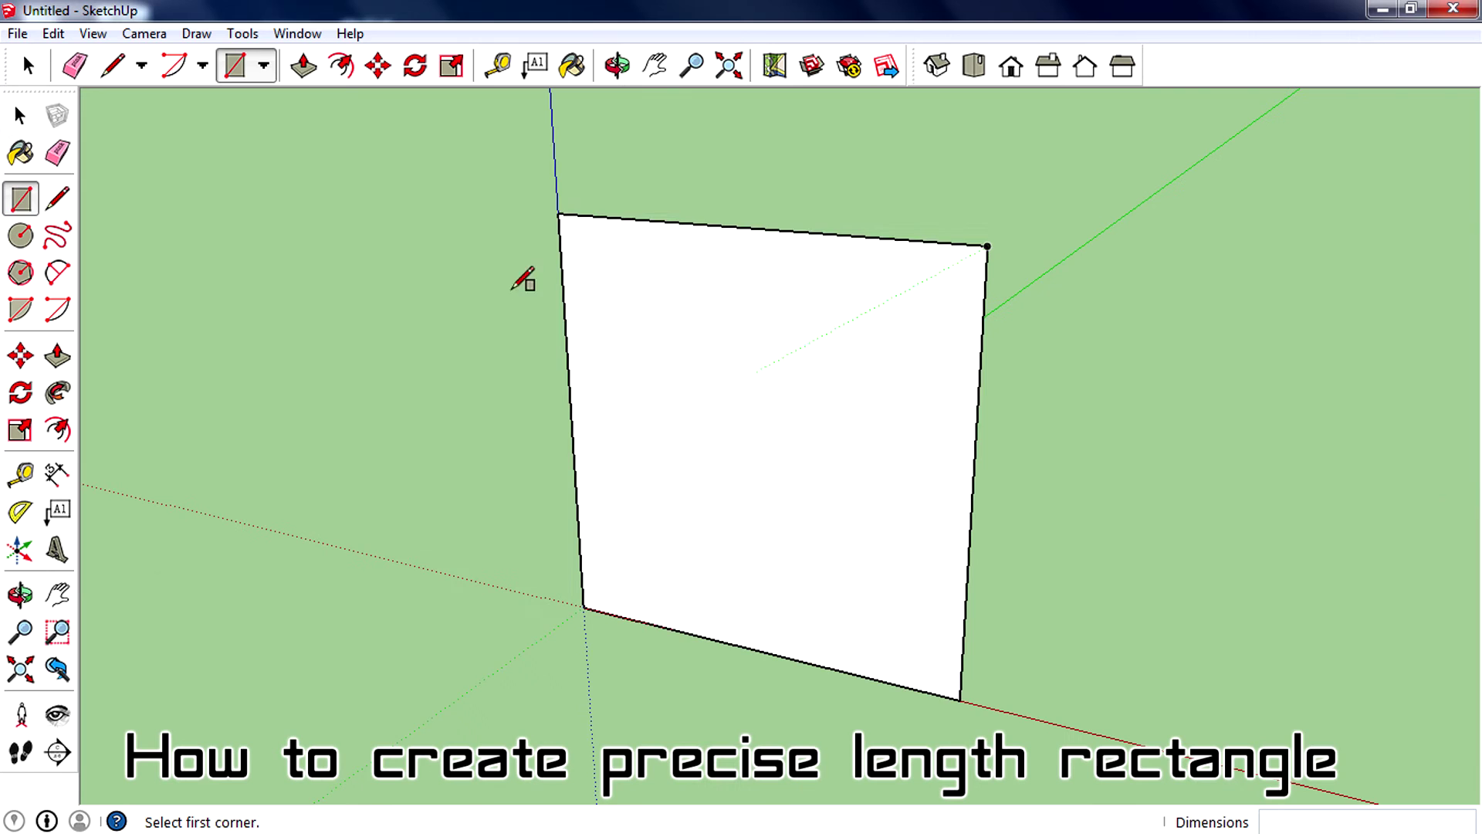
left_click(21, 116)
scroll(536, 390, "down", 3)
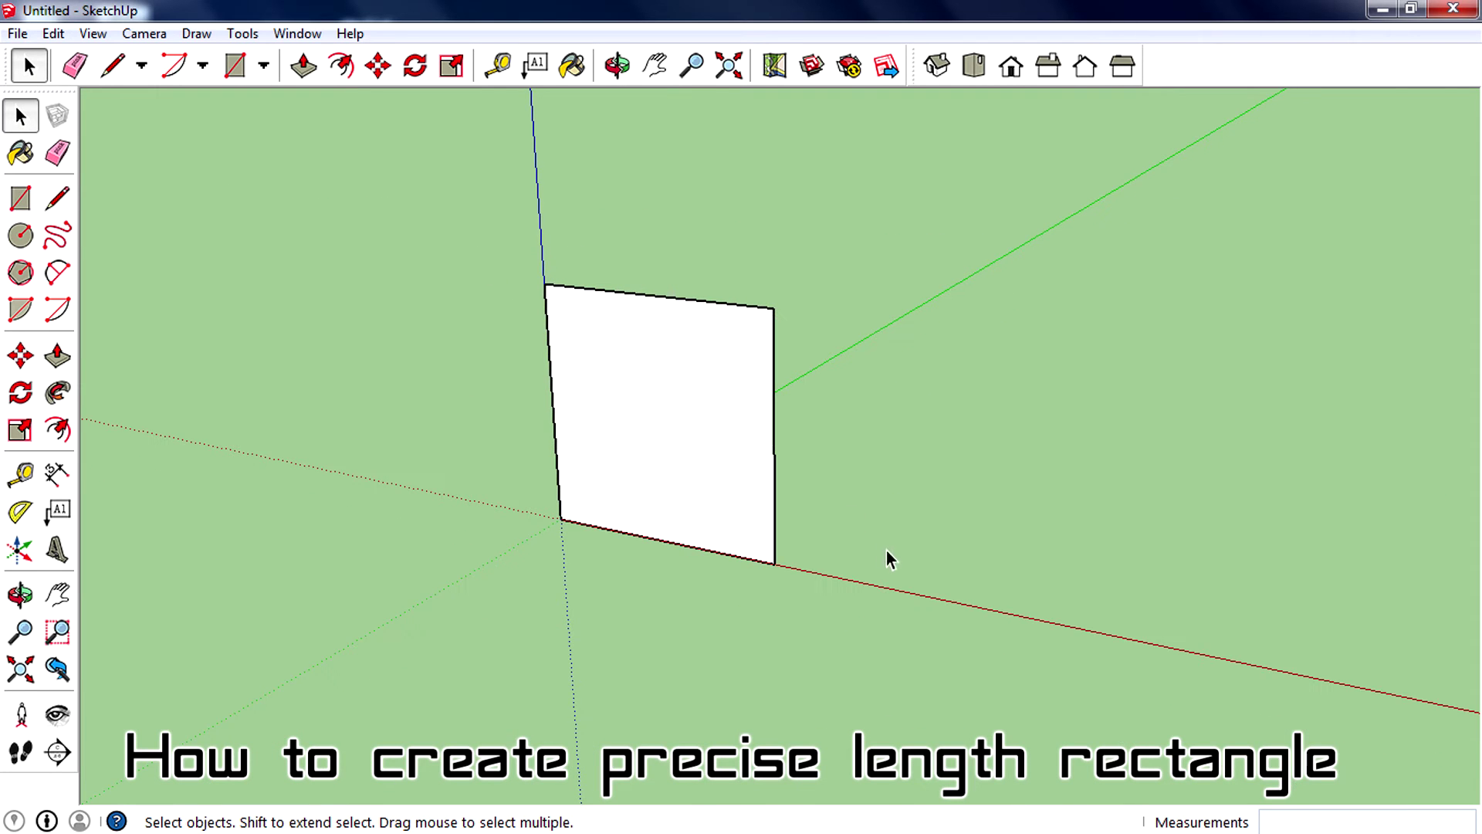
key("ctrl+a")
key("Delete")
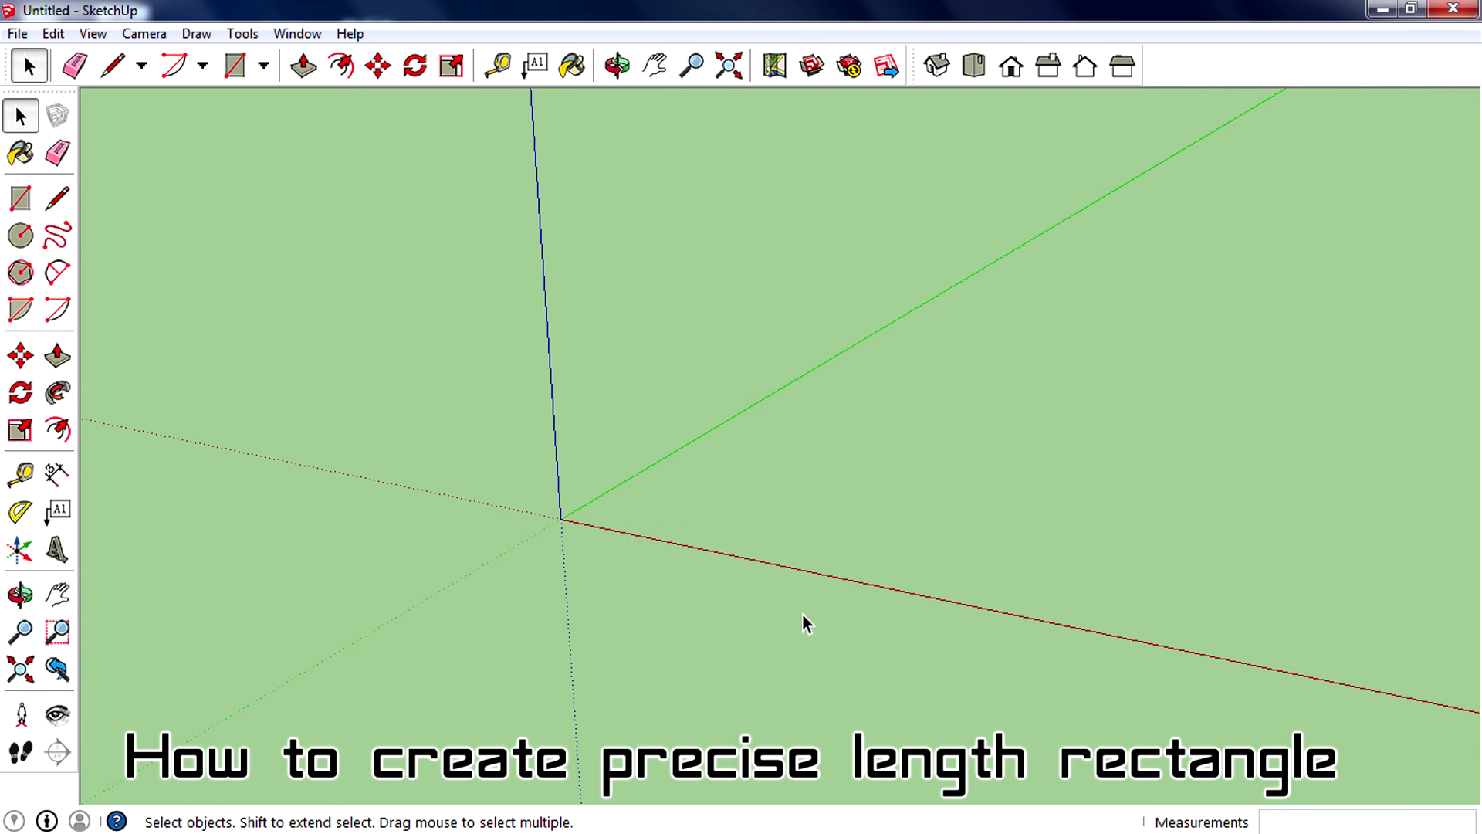
- Draw a 100,50 rectangle from the origin in the Front view
middle_click_drag(803, 613, 567, 600)
left_click_drag(567, 599, 691, 553)
key("space")
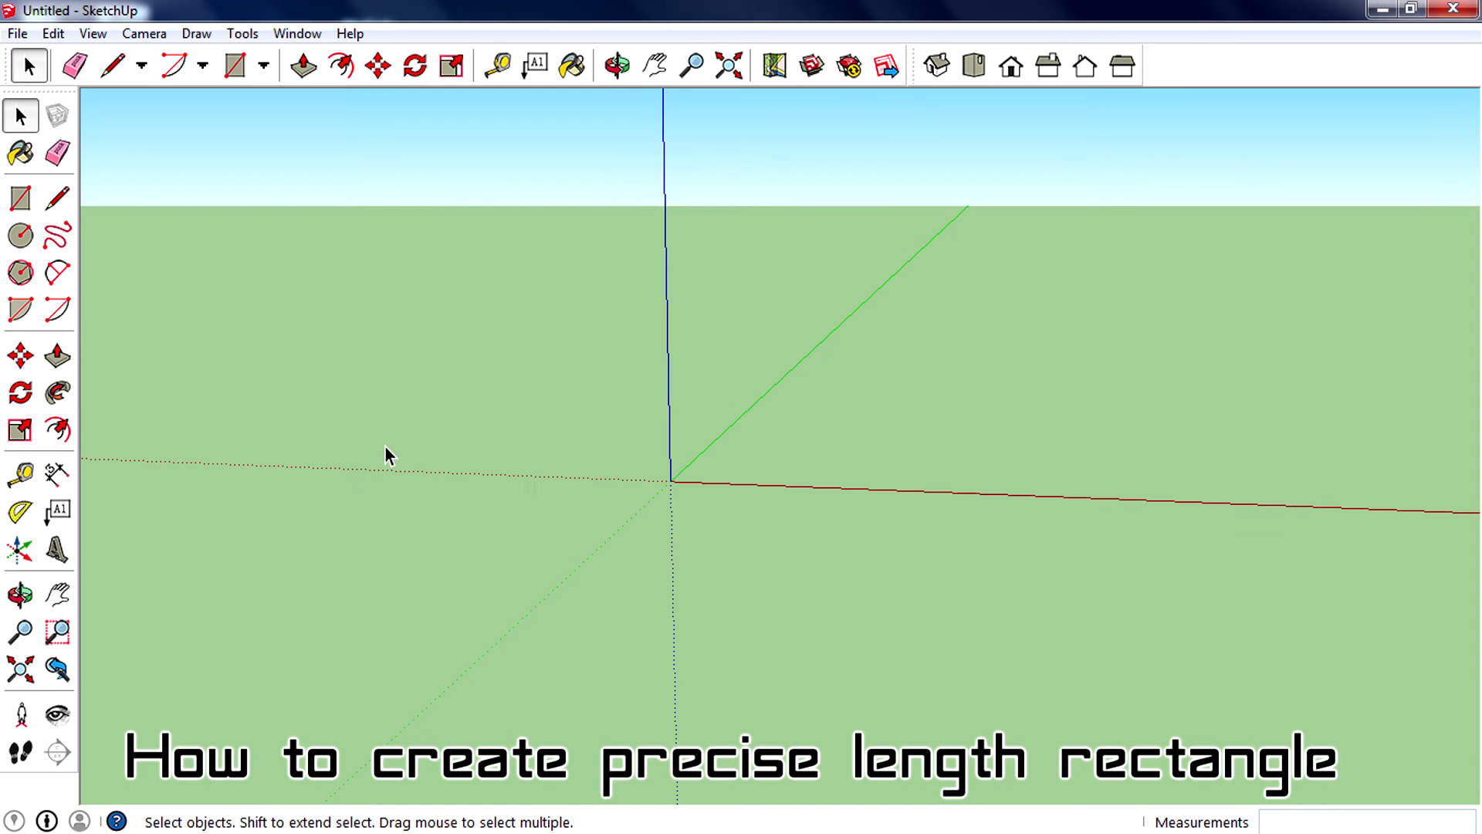
middle_click_drag(388, 446, 886, 474)
key("r")
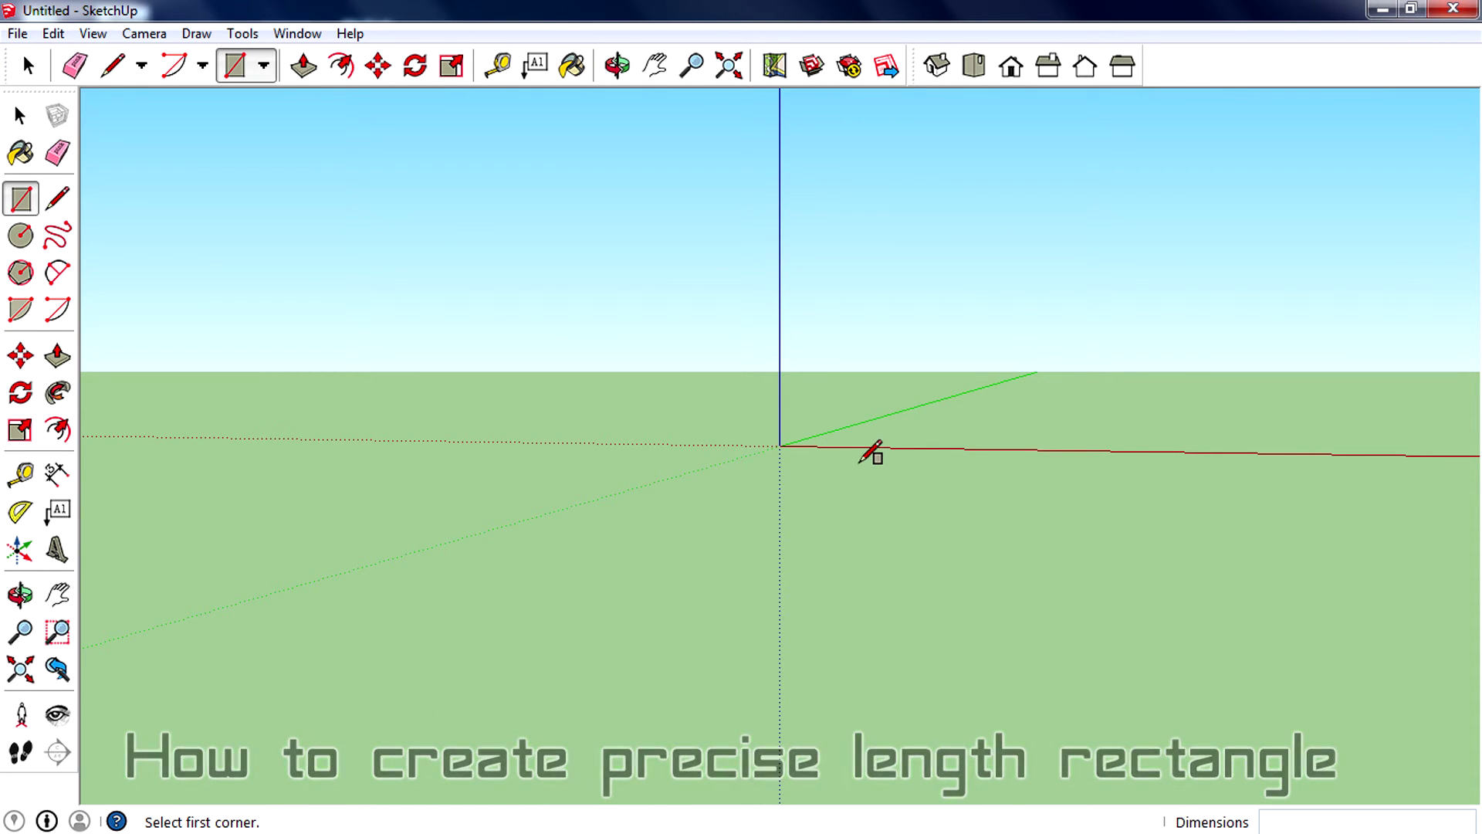
middle_click_drag(711, 463, 831, 448)
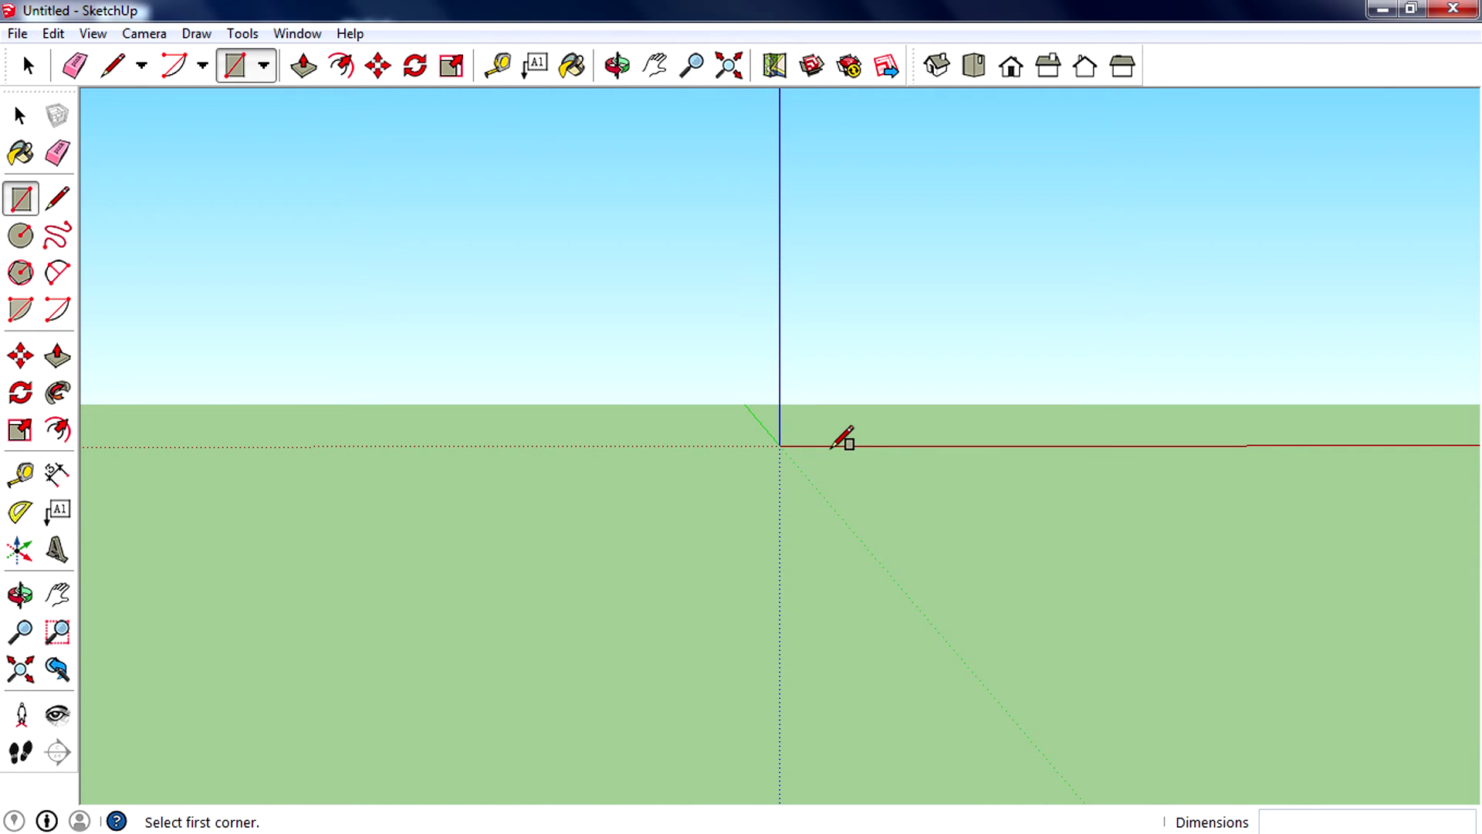
left_click(1015, 68)
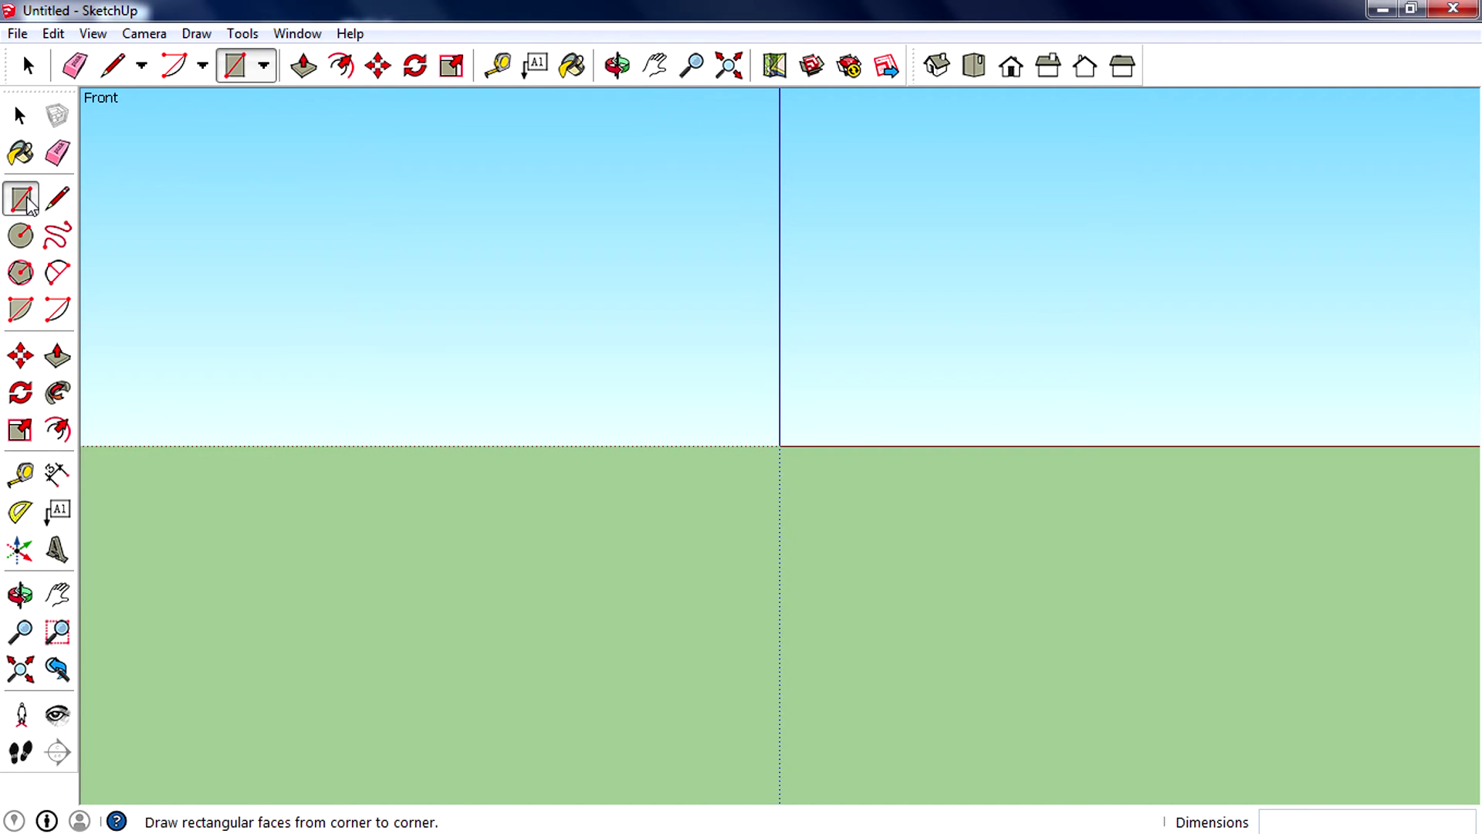
left_click(780, 445)
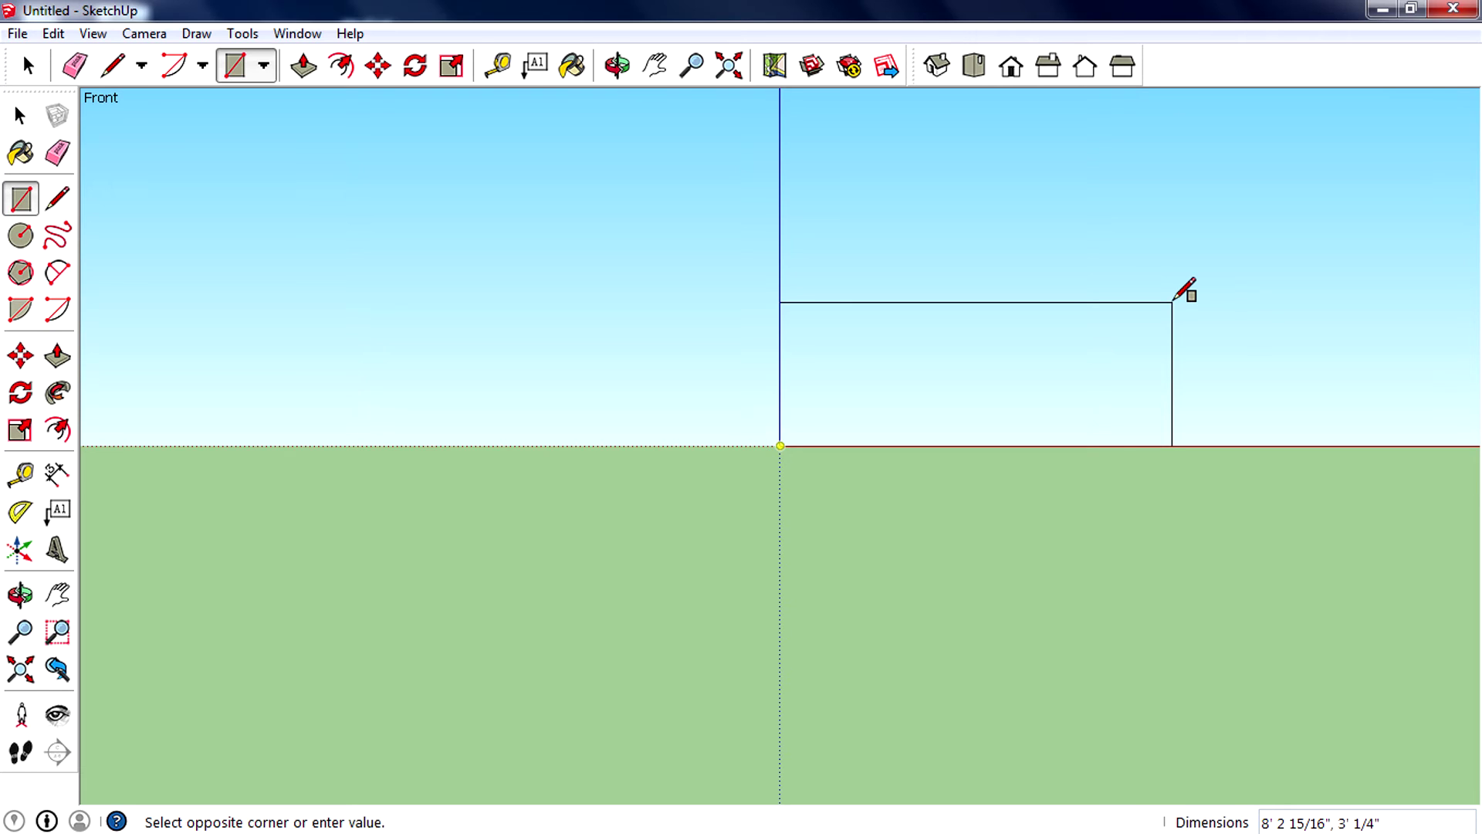
type("100,50")
key("Return")
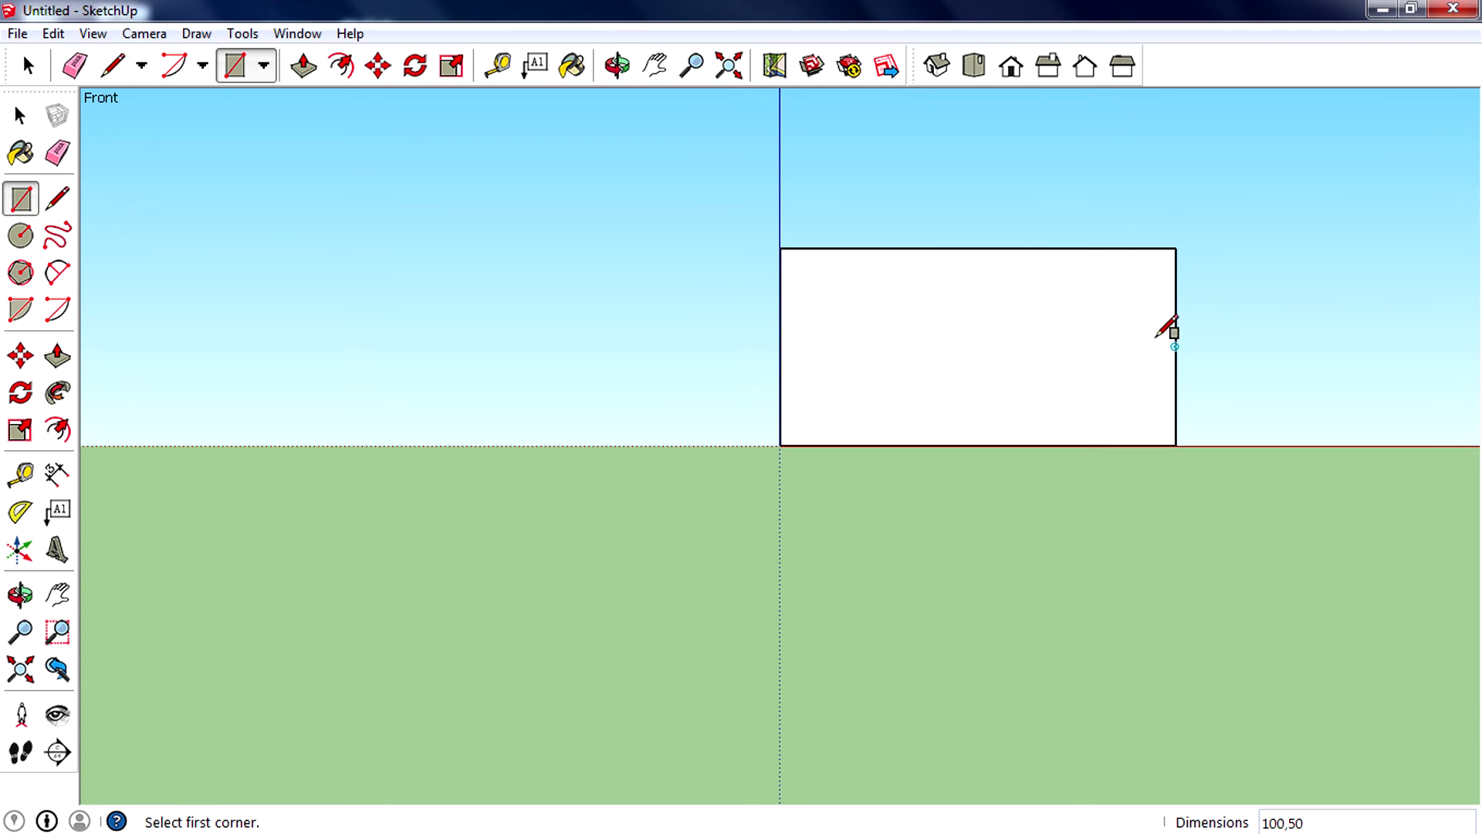
- Orbit to inspect the rectangle at an angle, then return to the Front view
middle_click_drag(1166, 328, 886, 358)
key("F2")
middle_click_drag(841, 451, 876, 447)
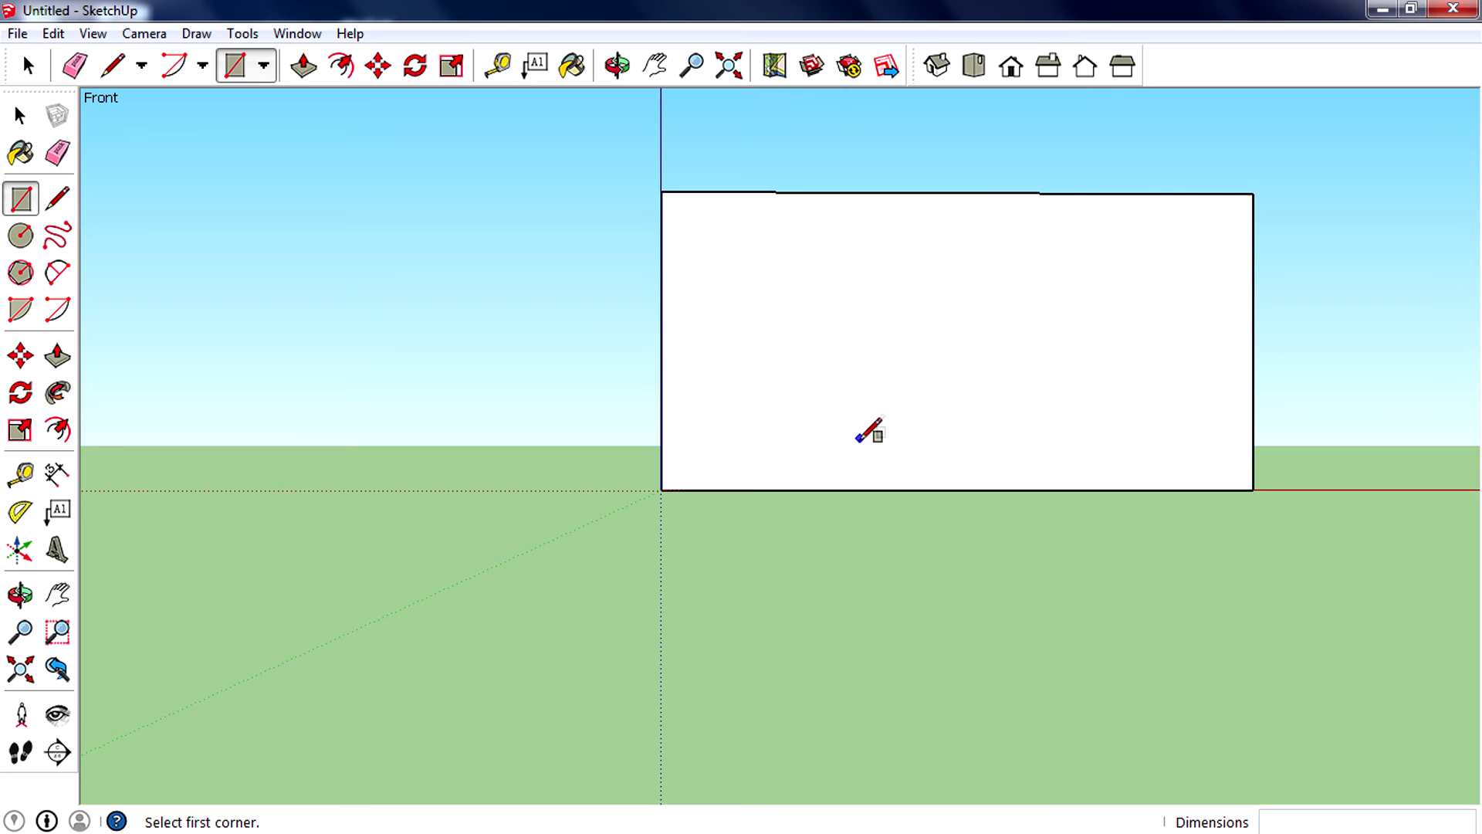
scroll(371, 288, "down", 2)
- Select all and delete the 100 by 50 rectangle
left_click(20, 115)
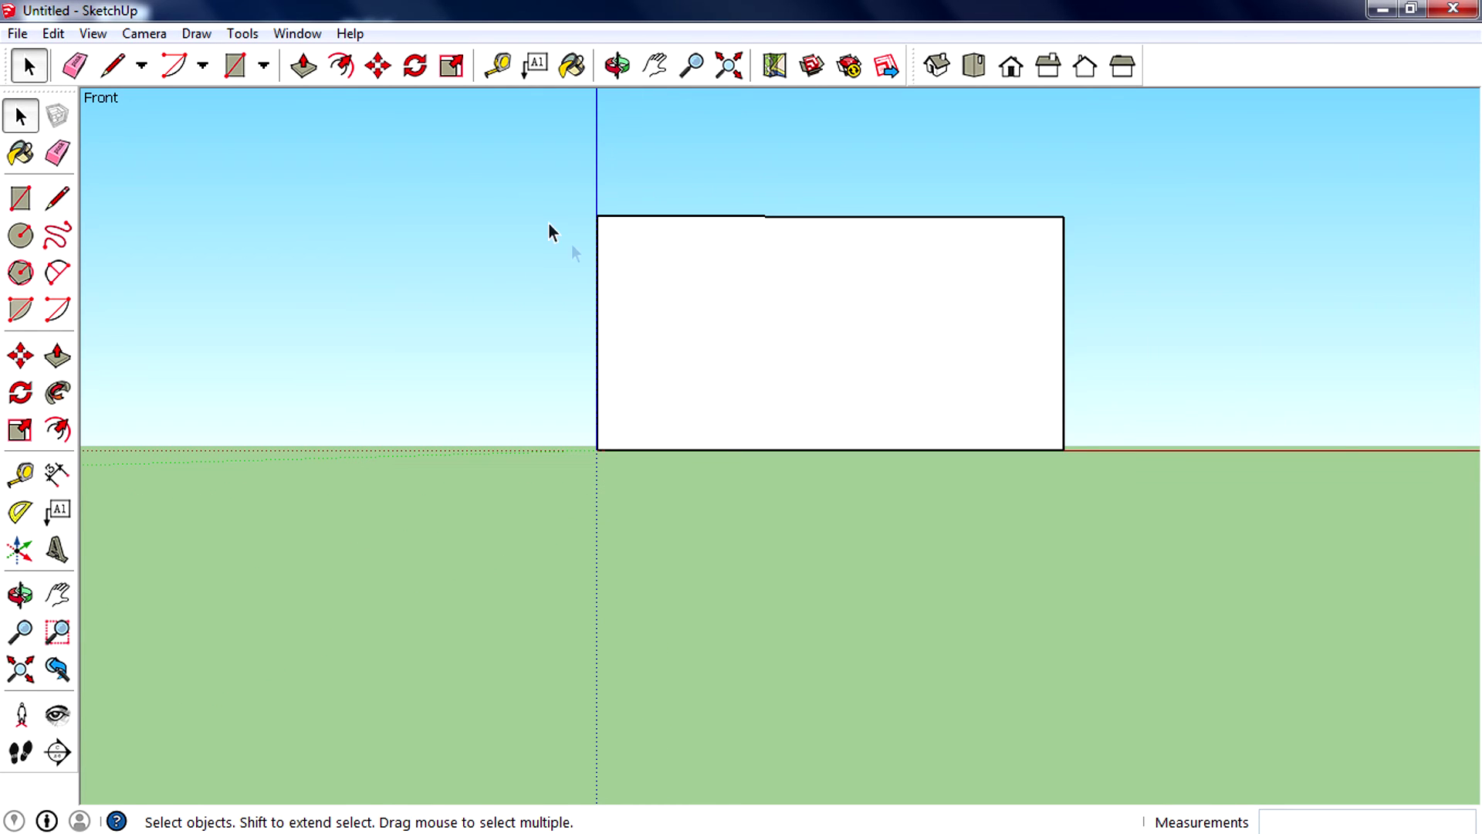
key("ctrl+a")
key("Delete")
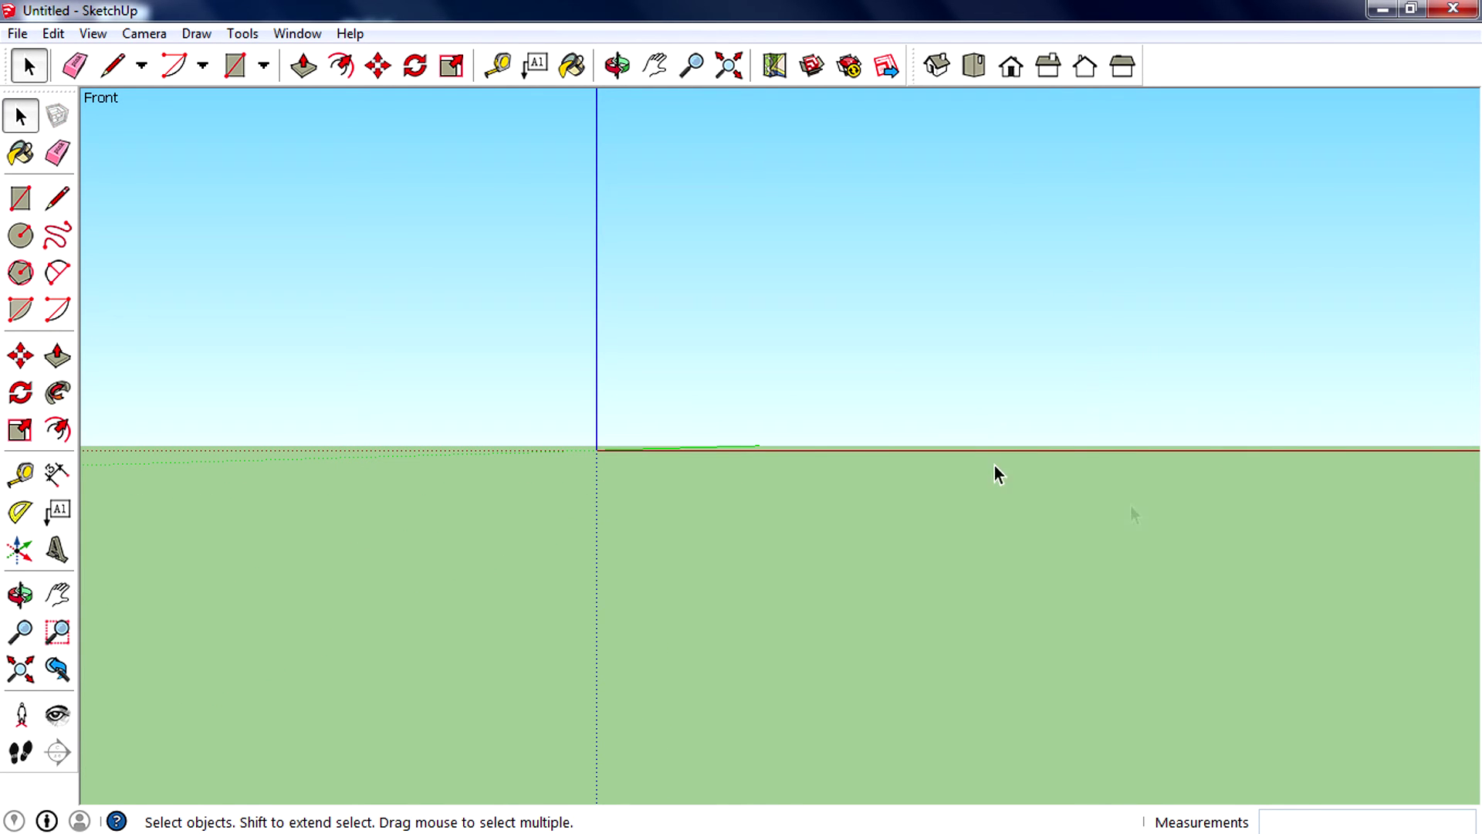
- Draw a 50,50 square from the origin in the Front view and orbit around it
left_click(1010, 67)
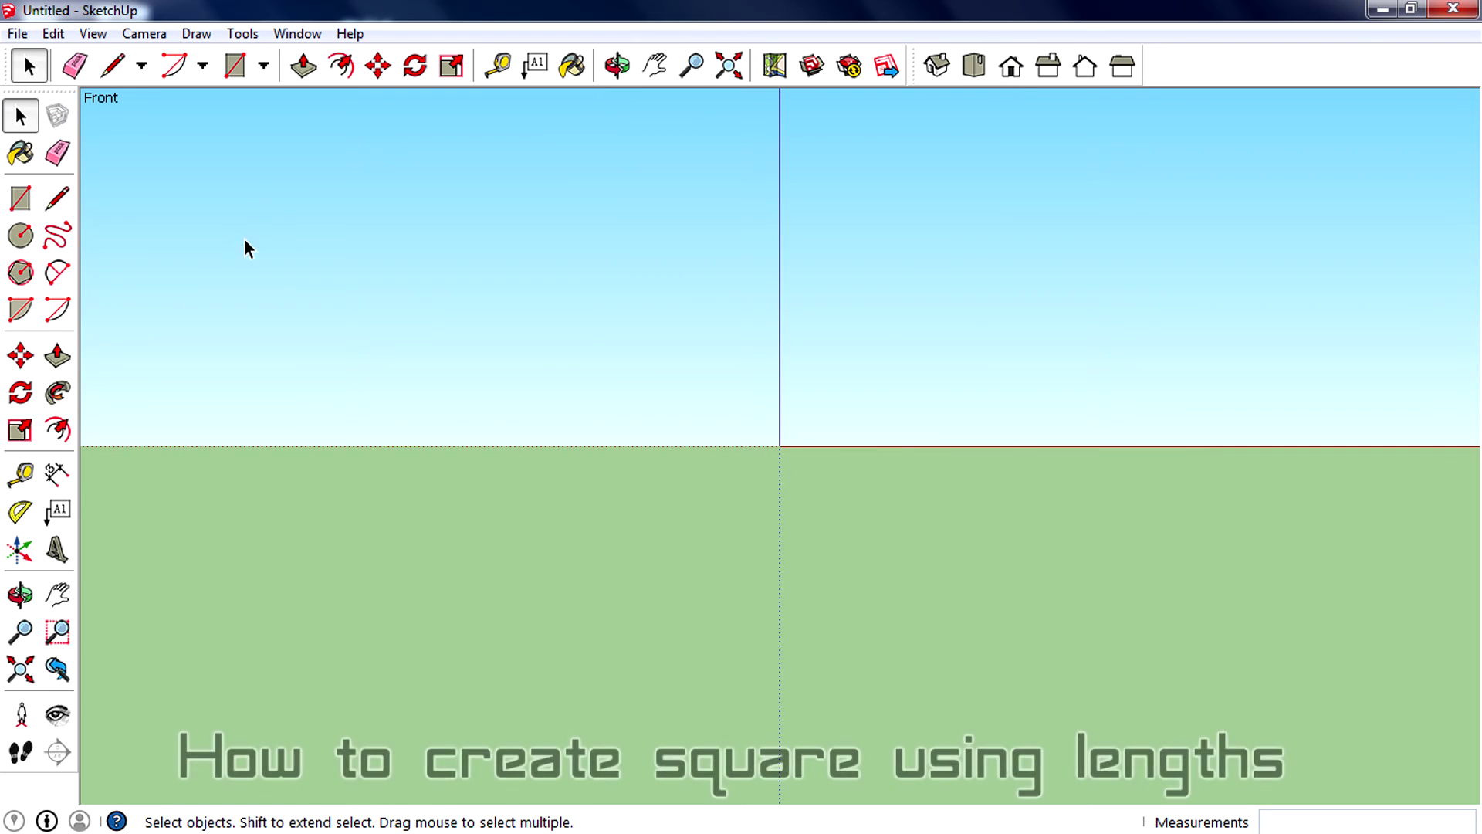
left_click(20, 198)
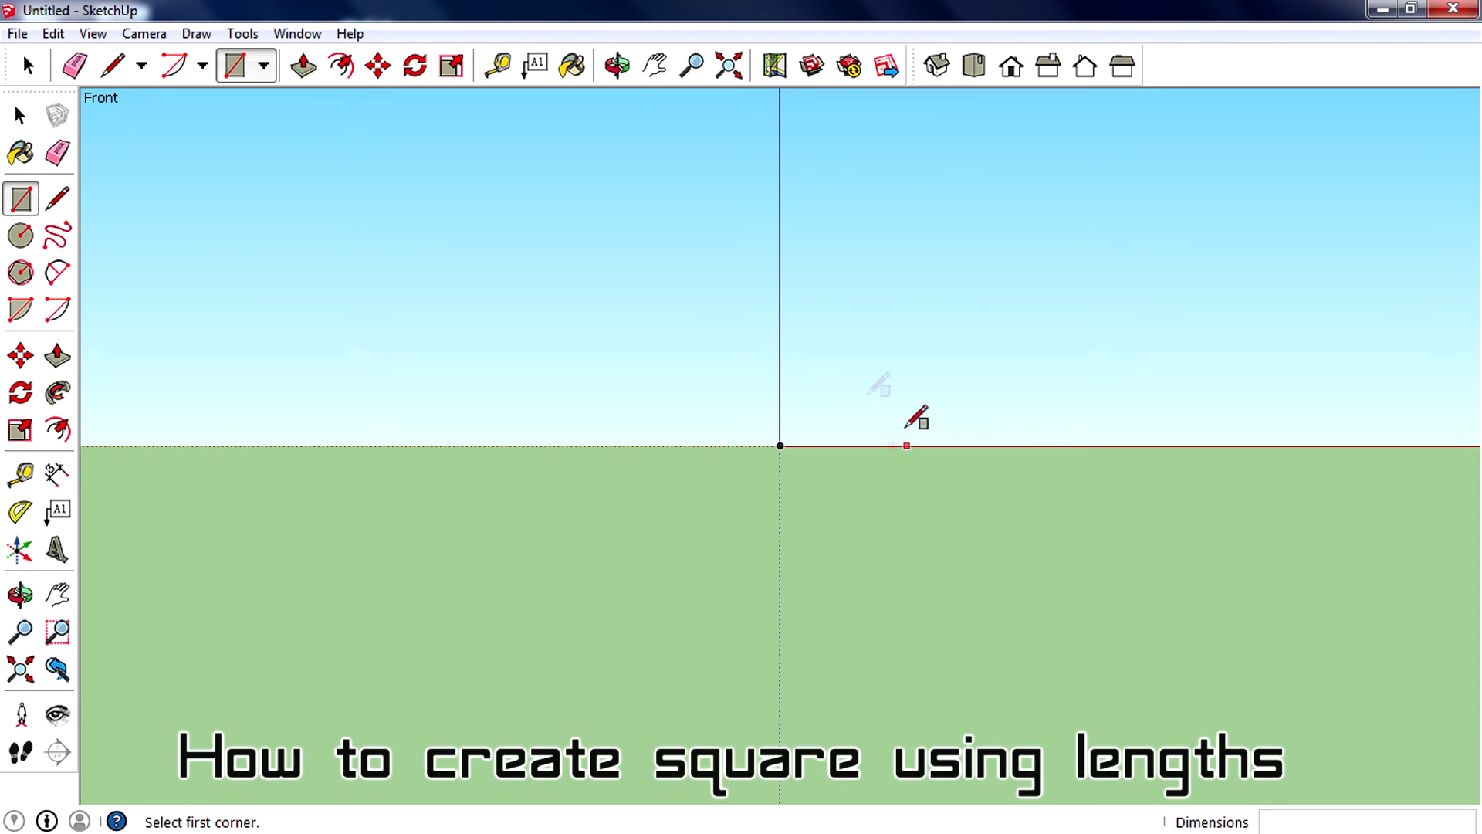
left_click(781, 446)
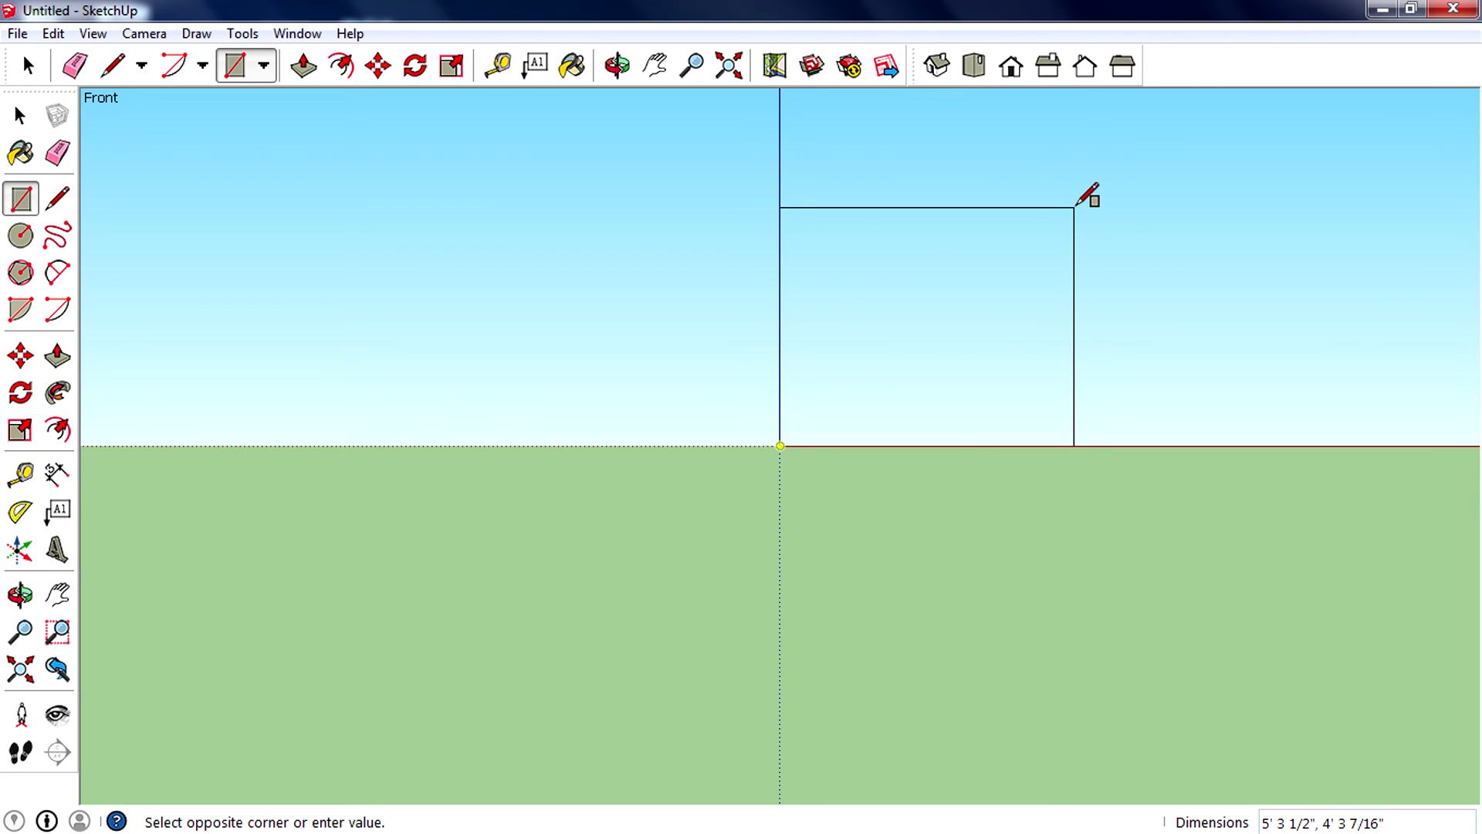
type("50,50")
key("Return")
scroll(929, 198, "up", 6)
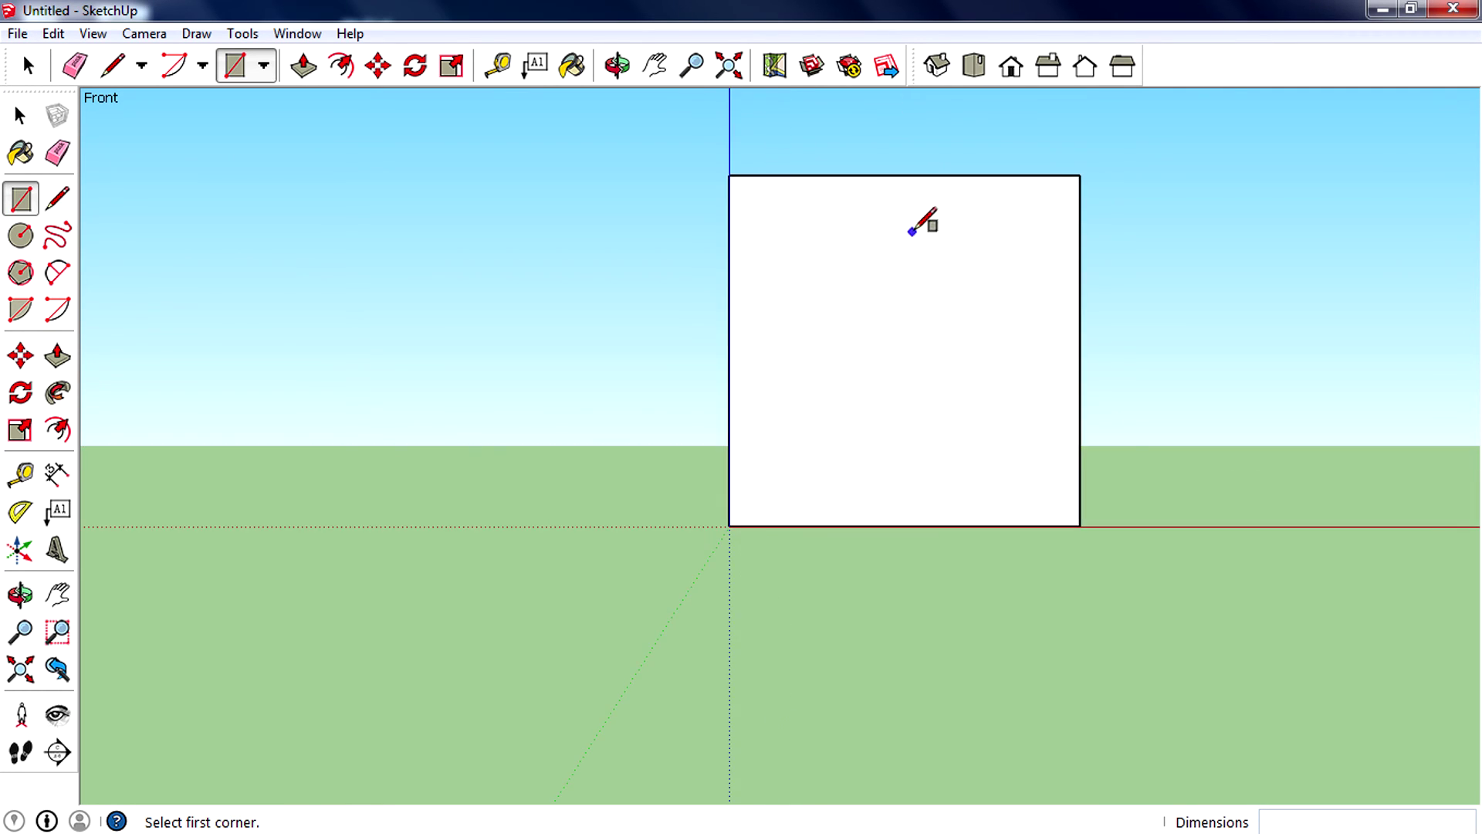
middle_click_drag(1121, 278, 1045, 538)
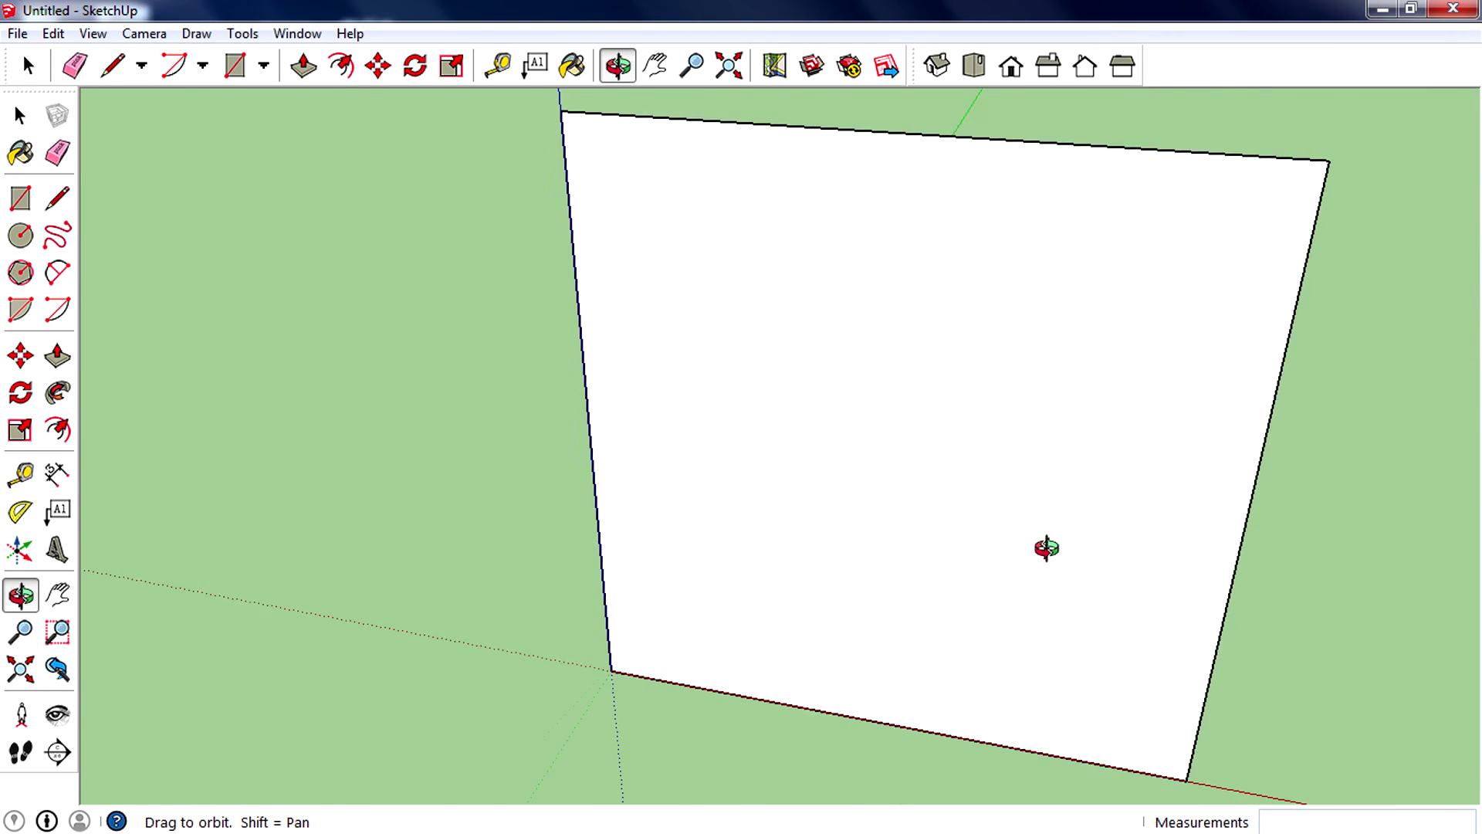
- Select the 50 by 50 square and delete it
left_click(20, 116)
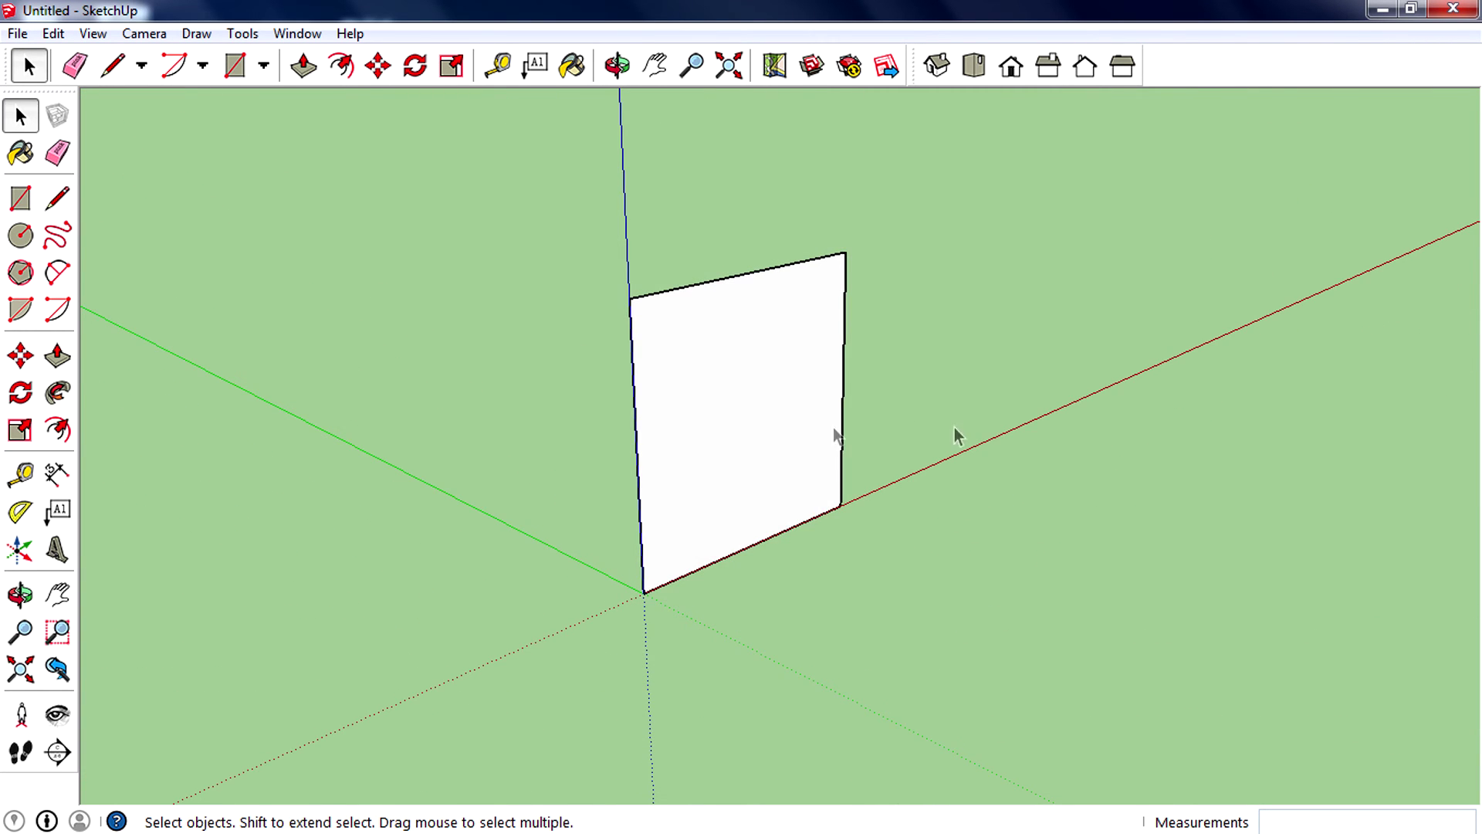
middle_click_drag(959, 433, 763, 345)
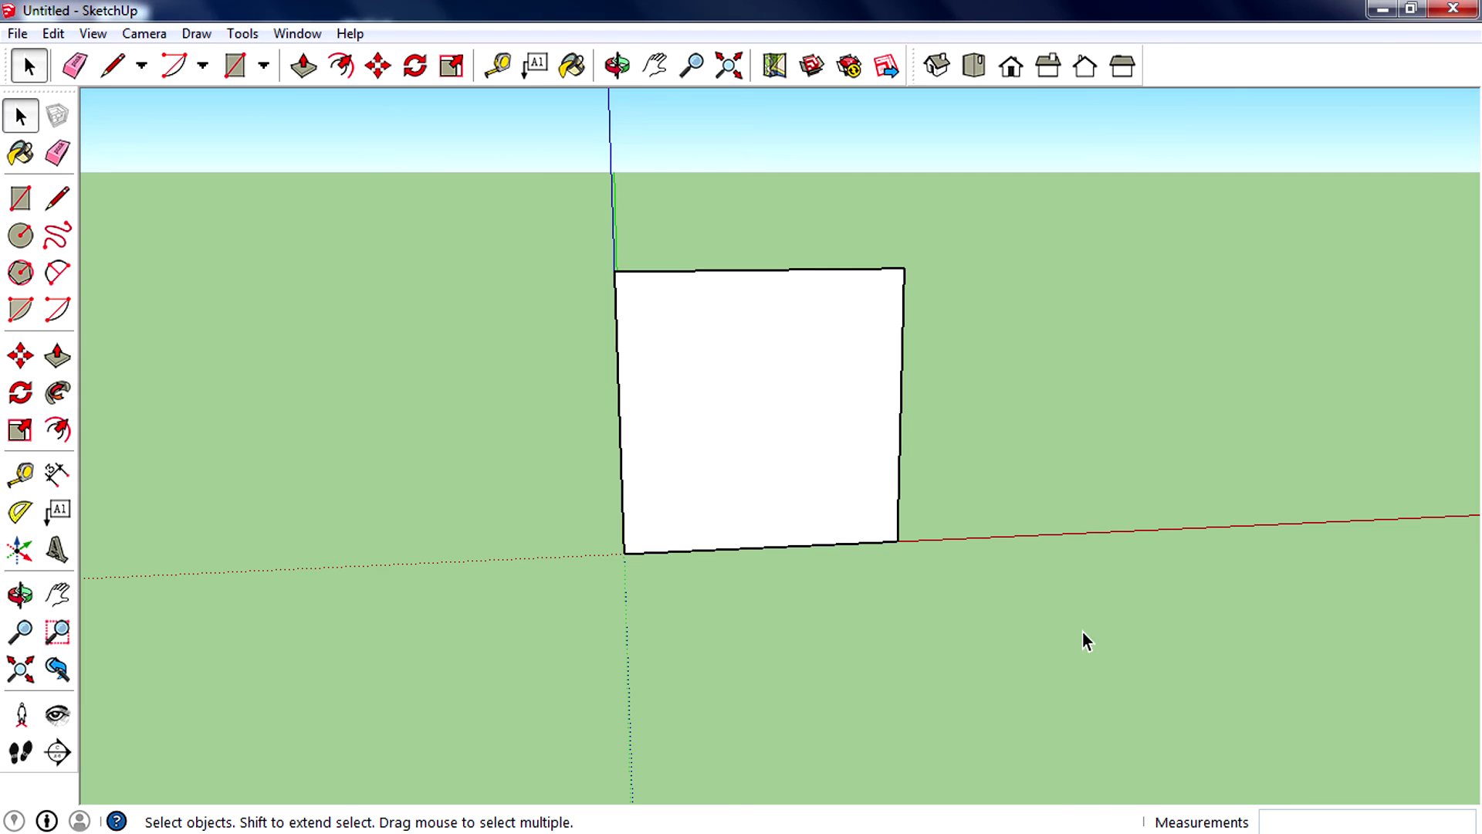
key("ctrl+a")
key("Delete")
middle_click_drag(1174, 467, 529, 486)
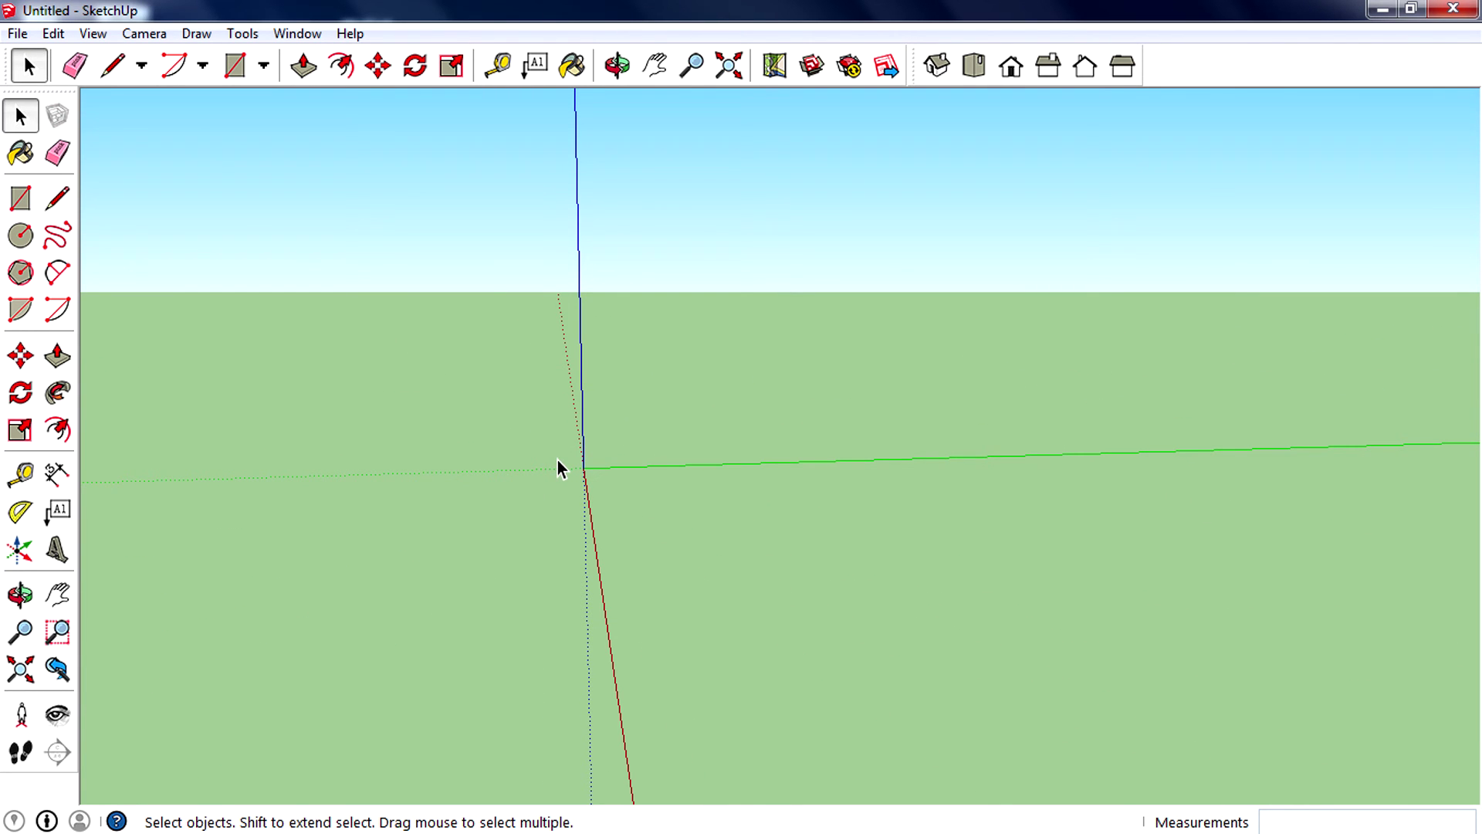
- Draw a 7' 9 9/16" by 4' 9 13/16" rectangle from the origin in the Front view
key("r")
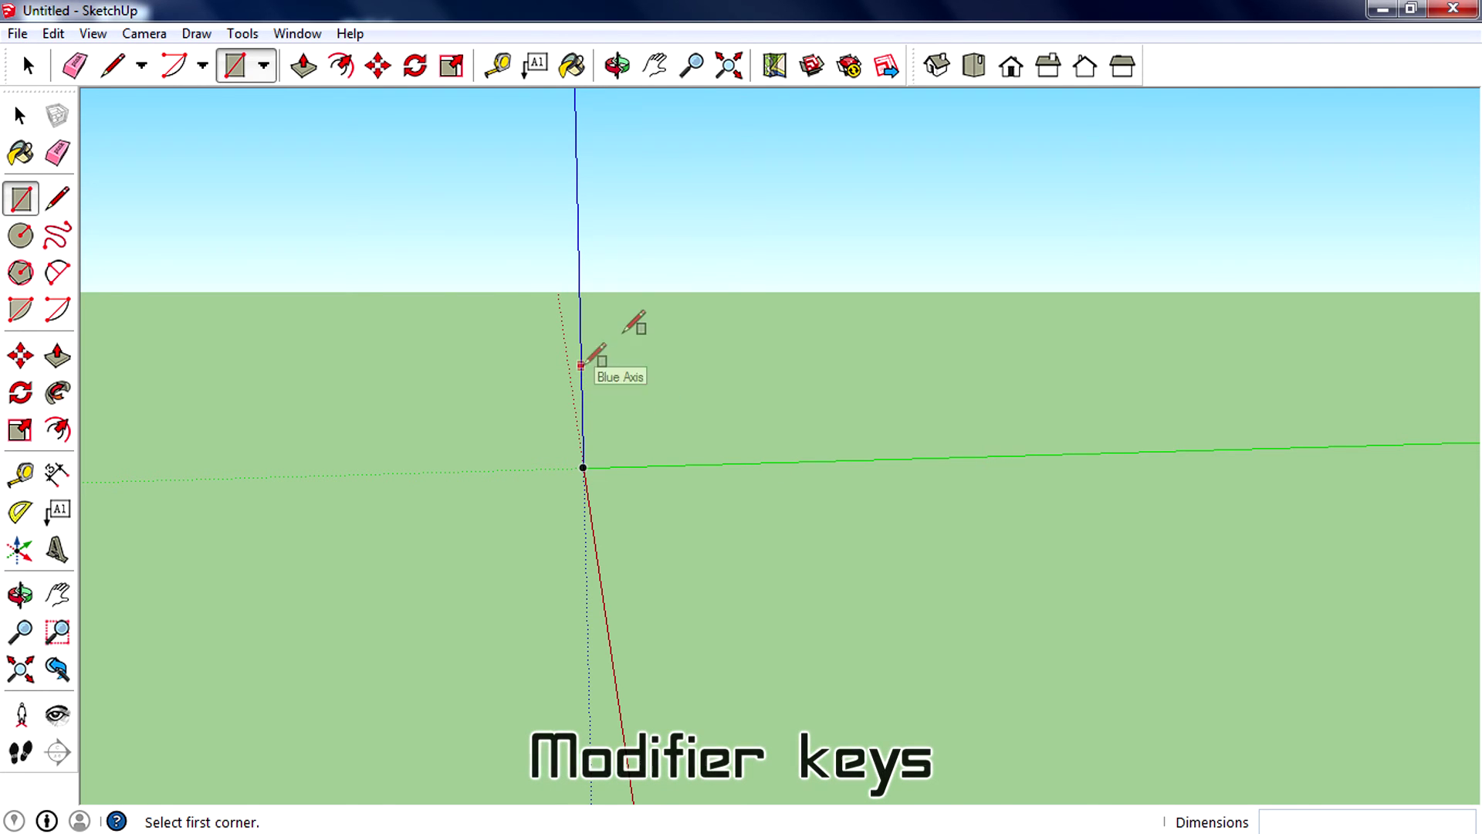
left_click(1011, 67)
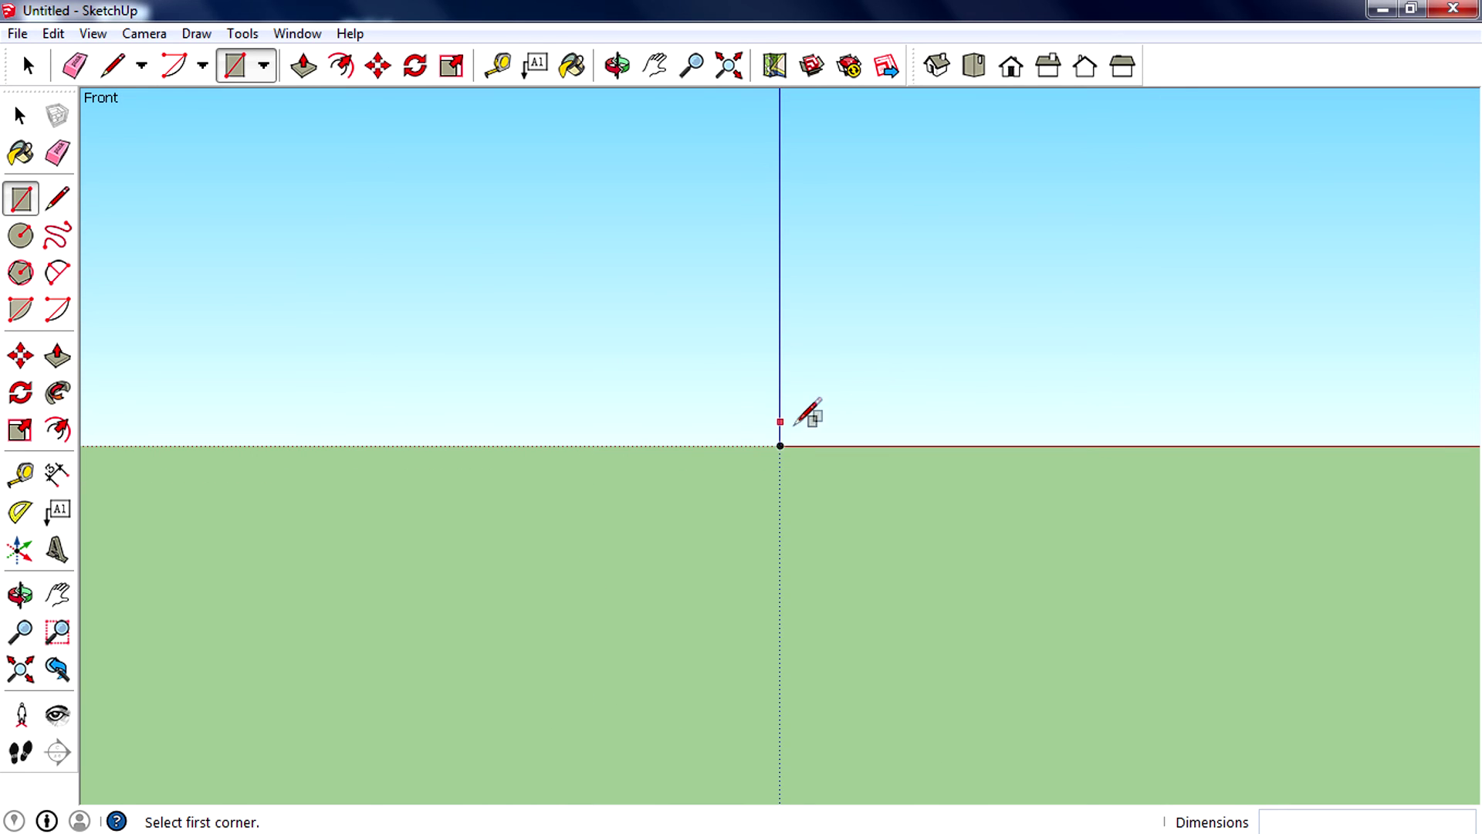
left_click(781, 446)
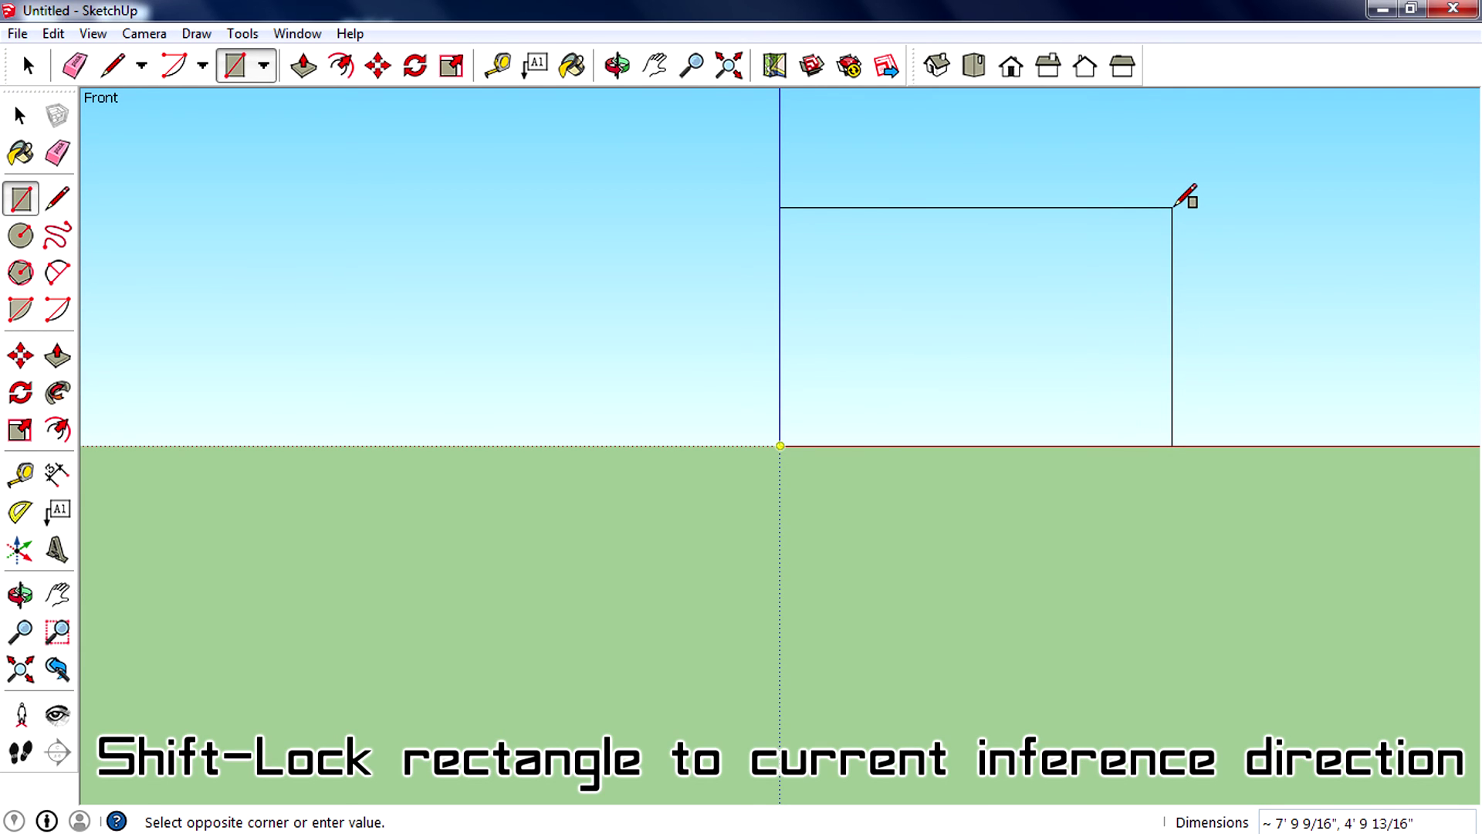
left_click(1173, 206)
- Orbit to an angled view, then box-select and delete the rectangle
middle_click_drag(1317, 205, 880, 364)
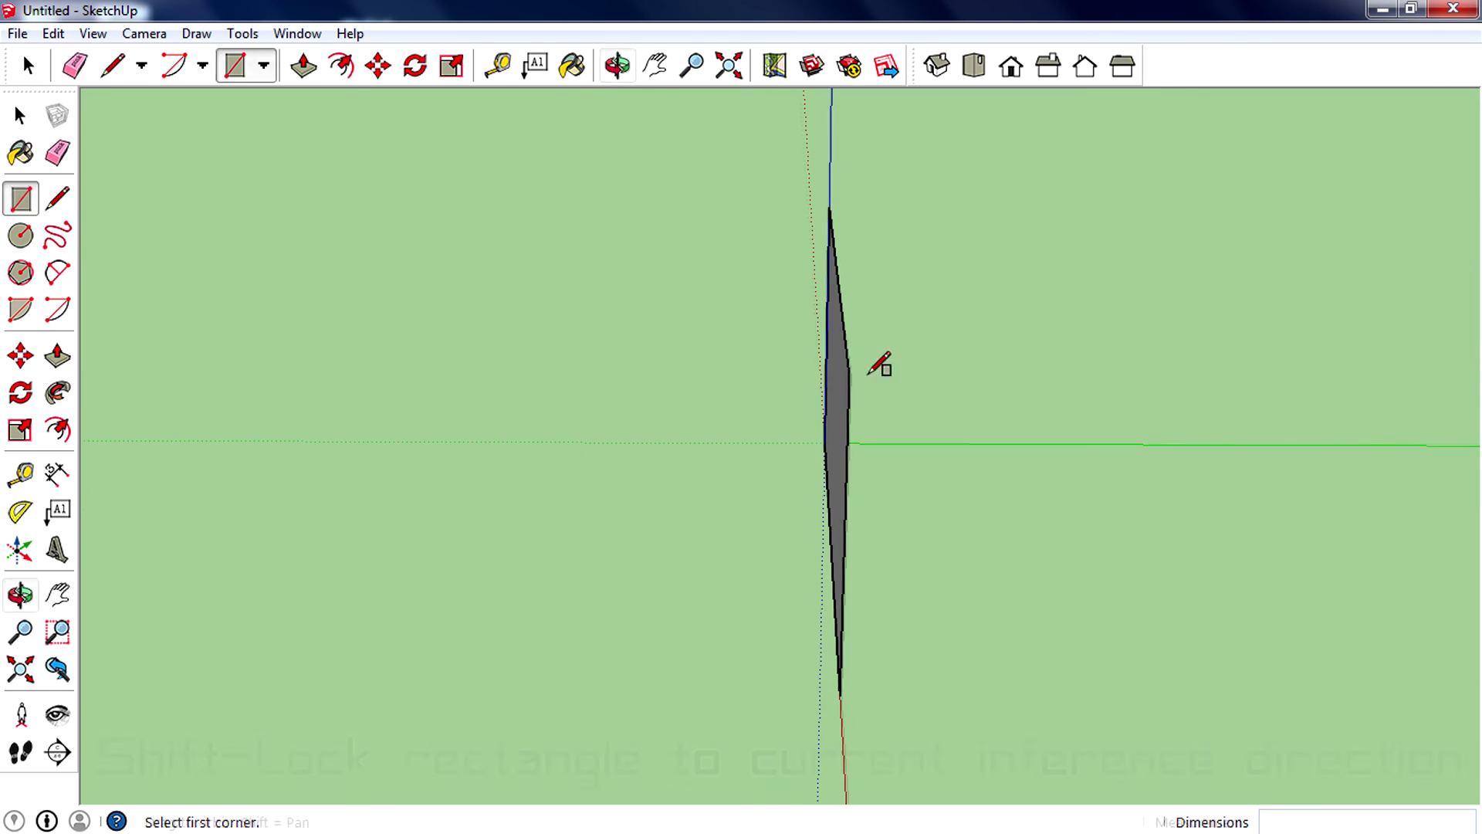
middle_click_drag(701, 462, 1085, 414)
key("space")
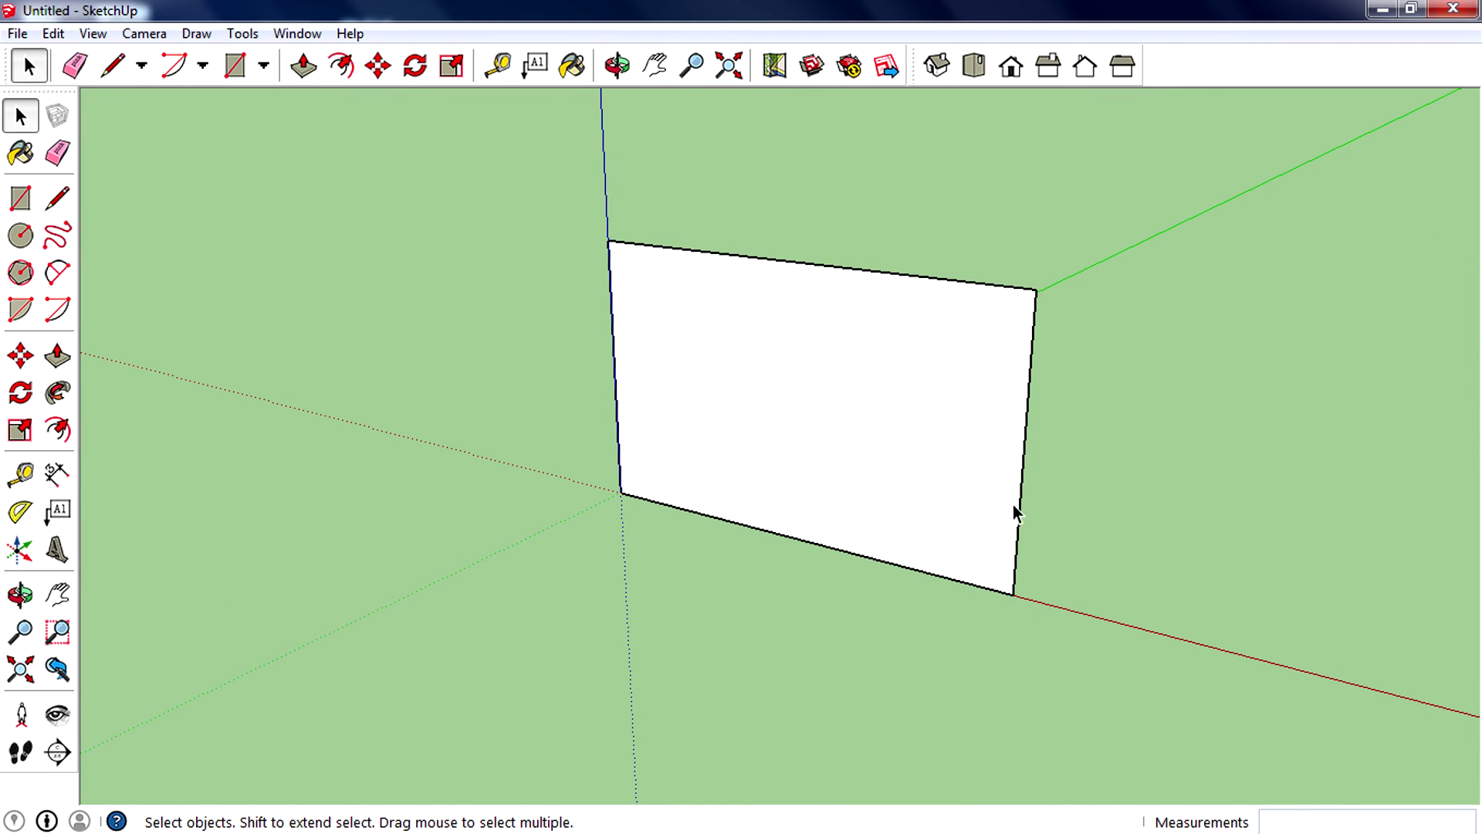
left_click_drag(1071, 627, 655, 241)
key("Delete")
middle_click_drag(1101, 496, 789, 479)
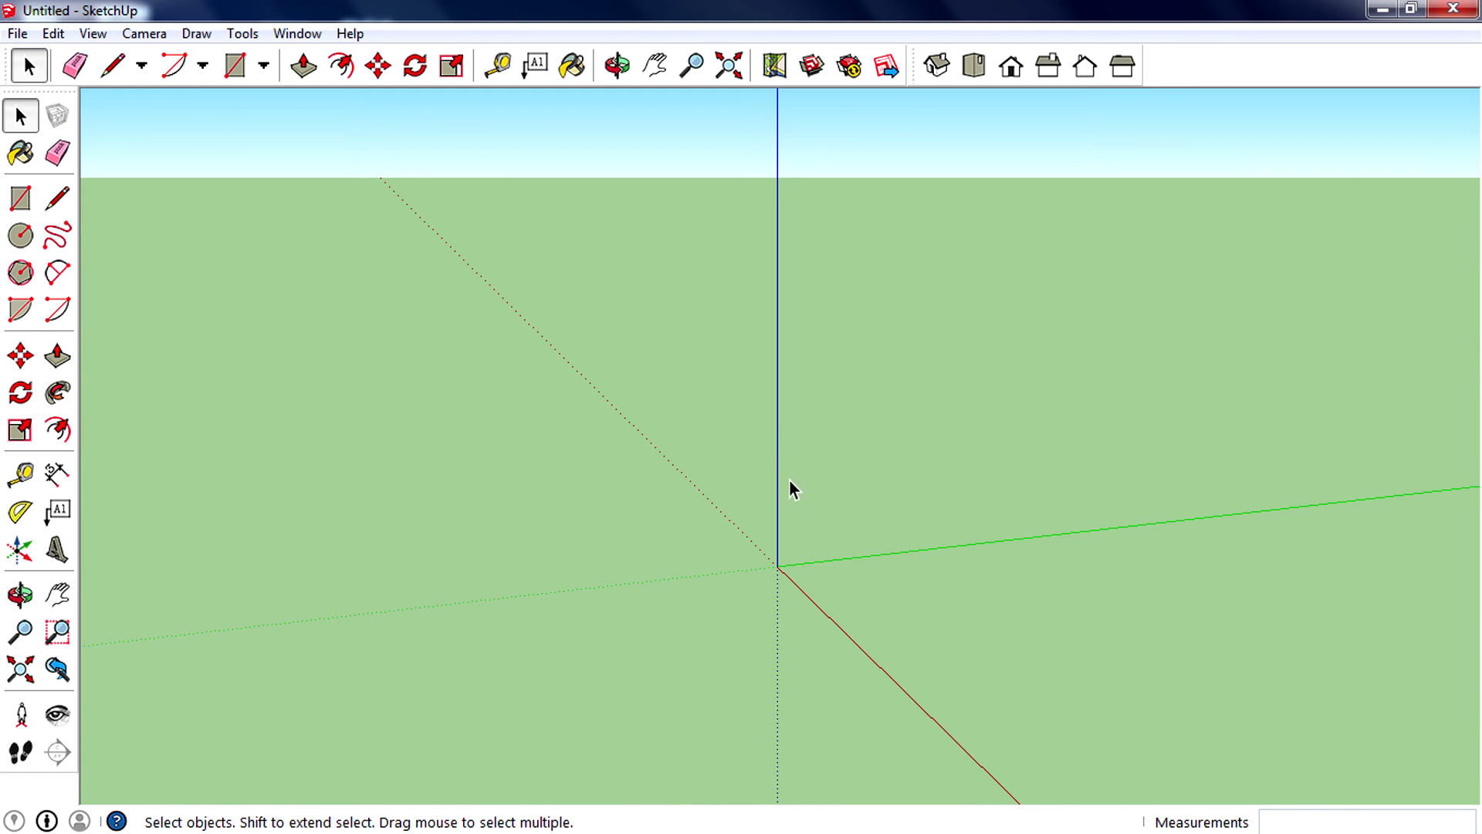
- Start two Front view rectangles, cancelling one with Esc and the other by switching to Select
left_click(20, 198)
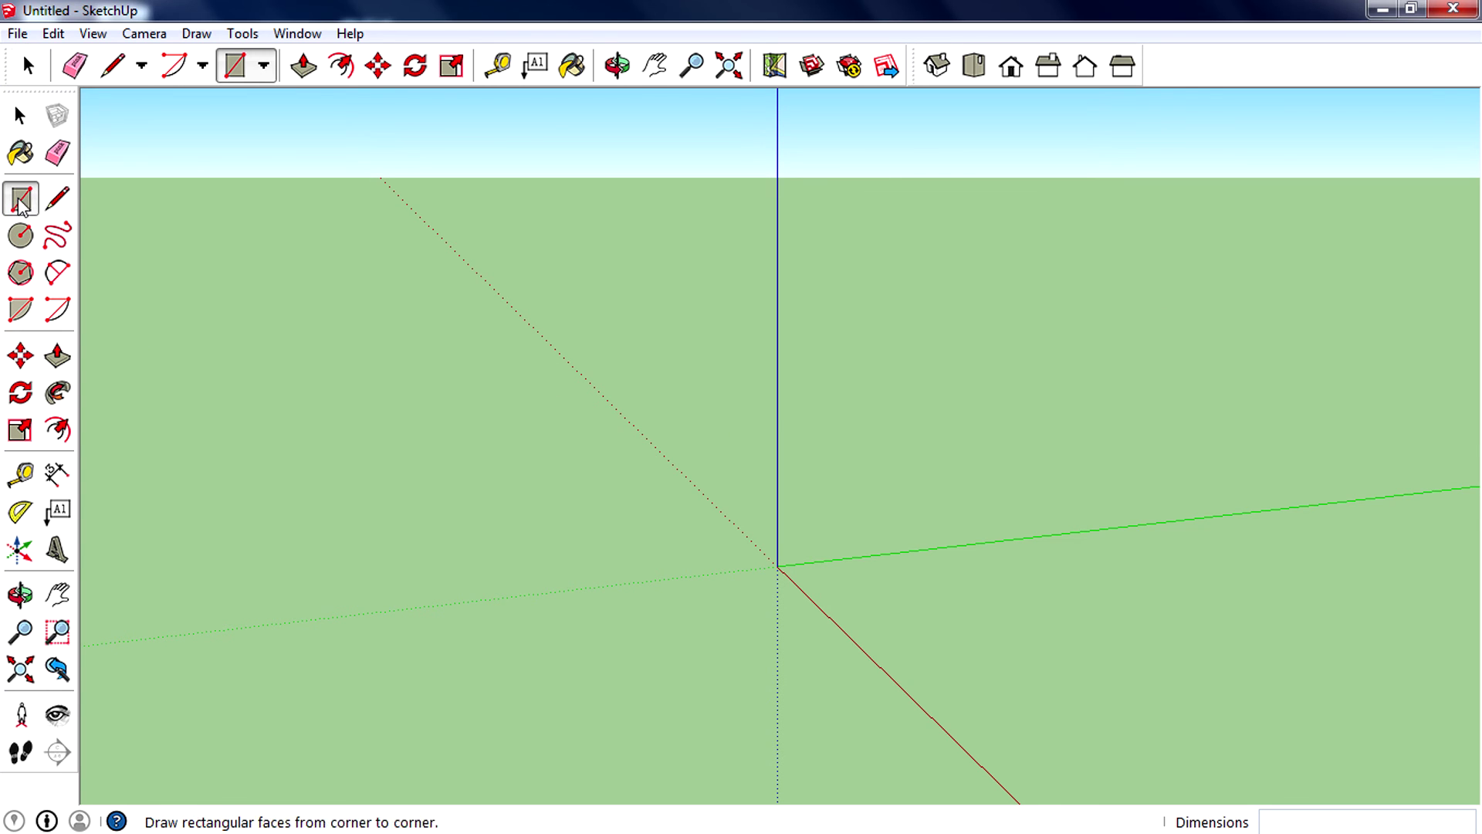
middle_click_drag(946, 211, 674, 399)
left_click(1004, 75)
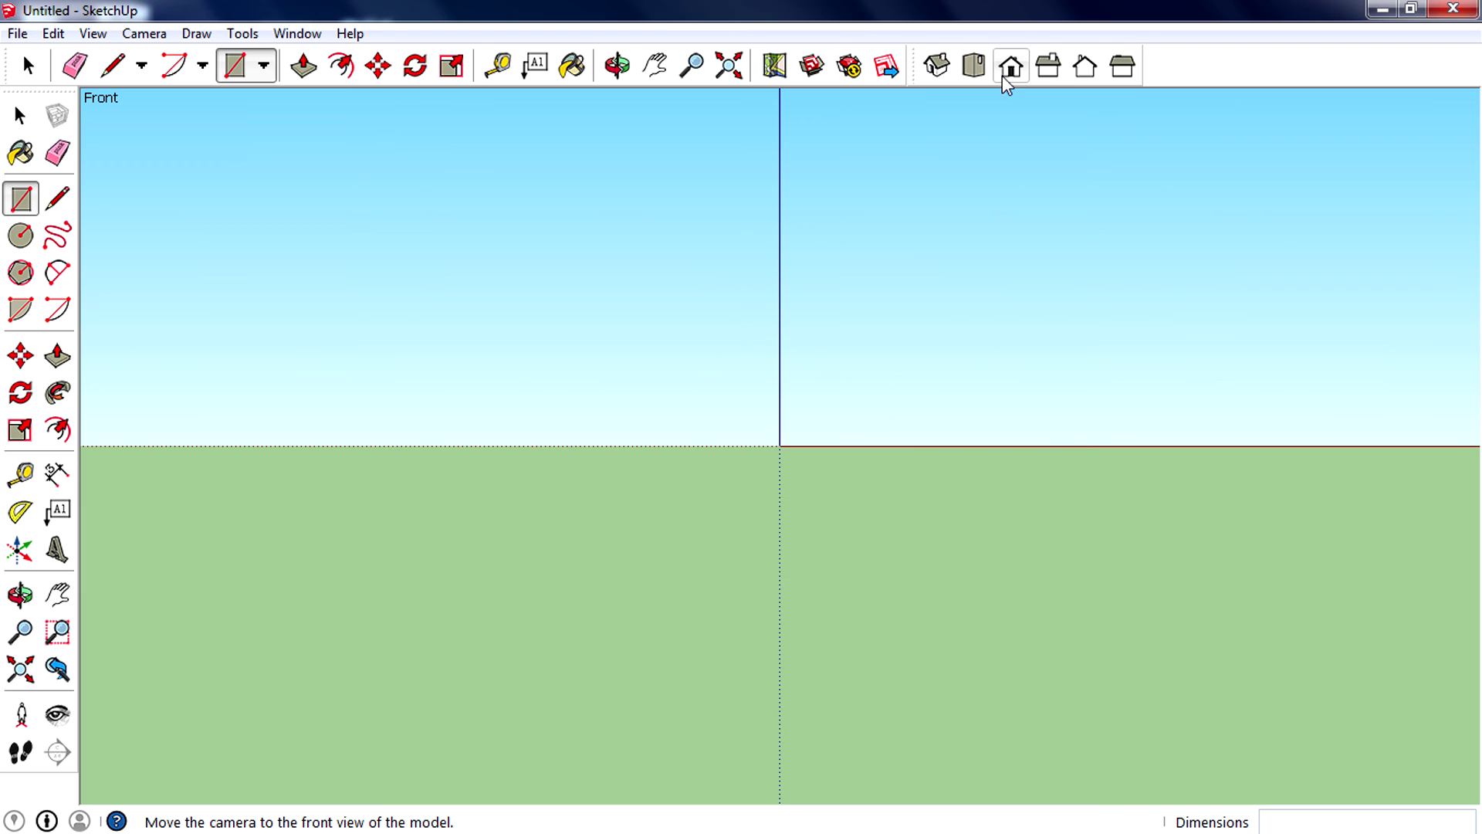
left_click(588, 544)
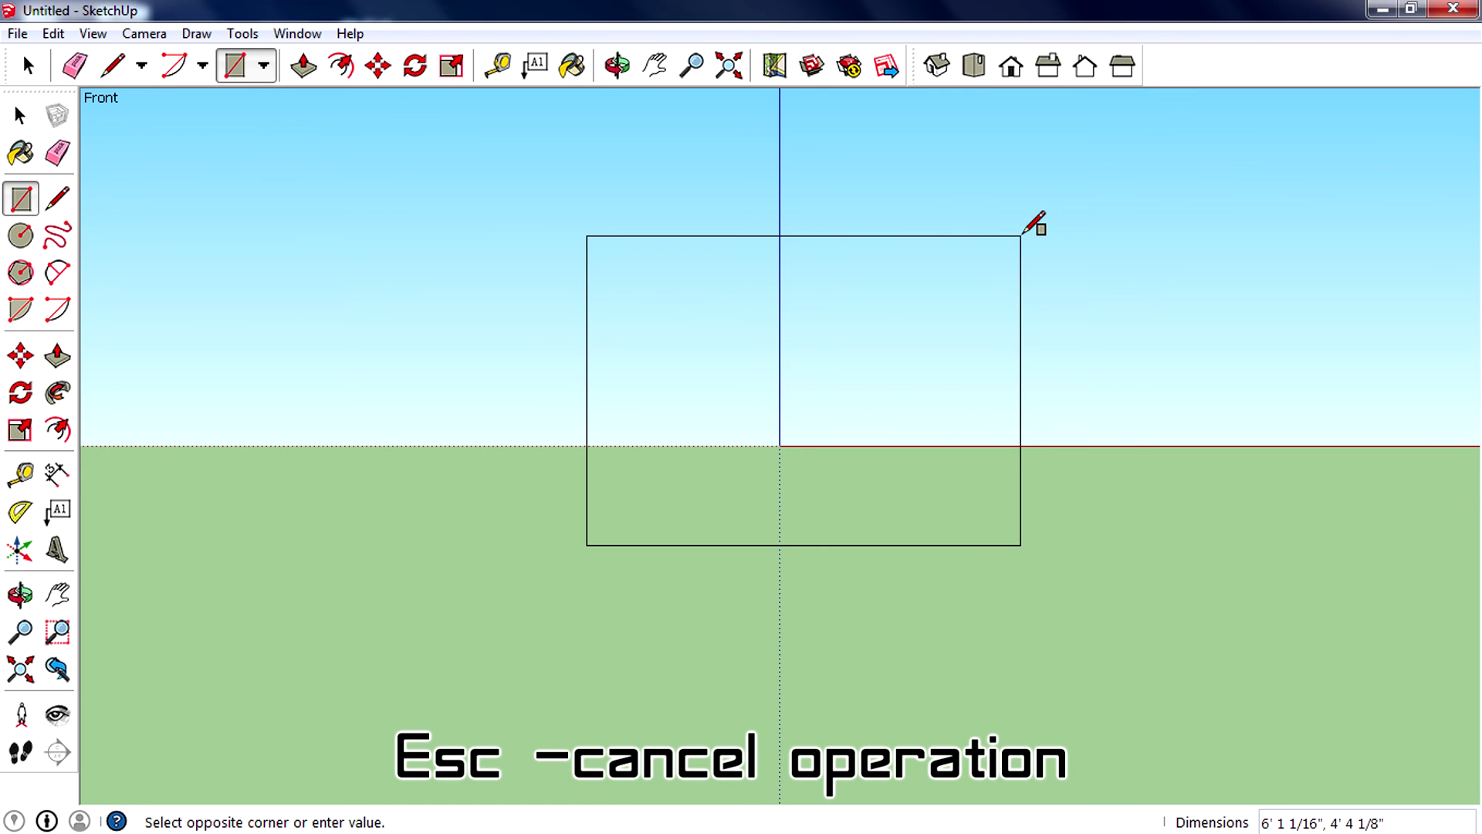
key("Escape")
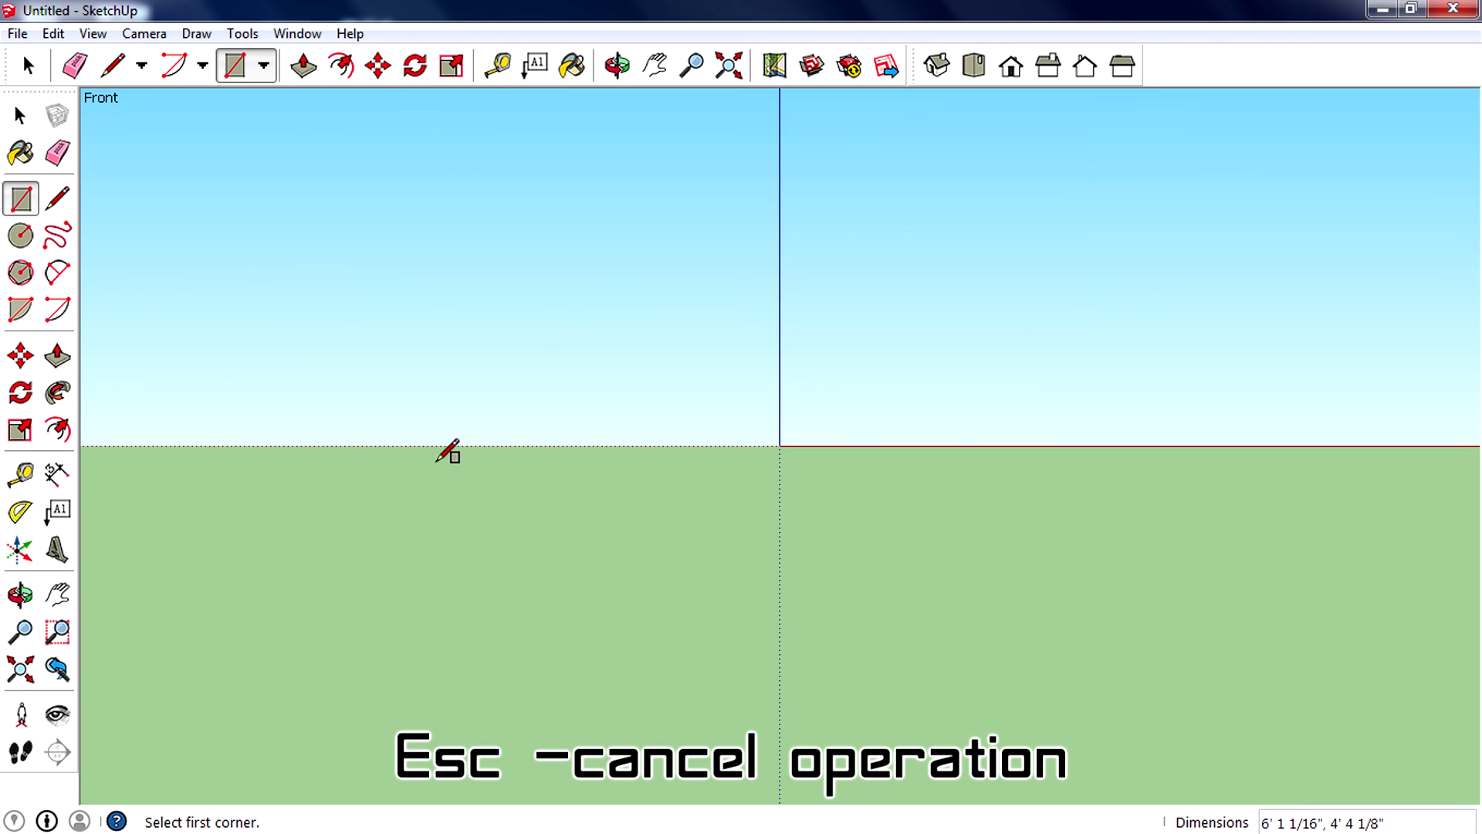
left_click(434, 497)
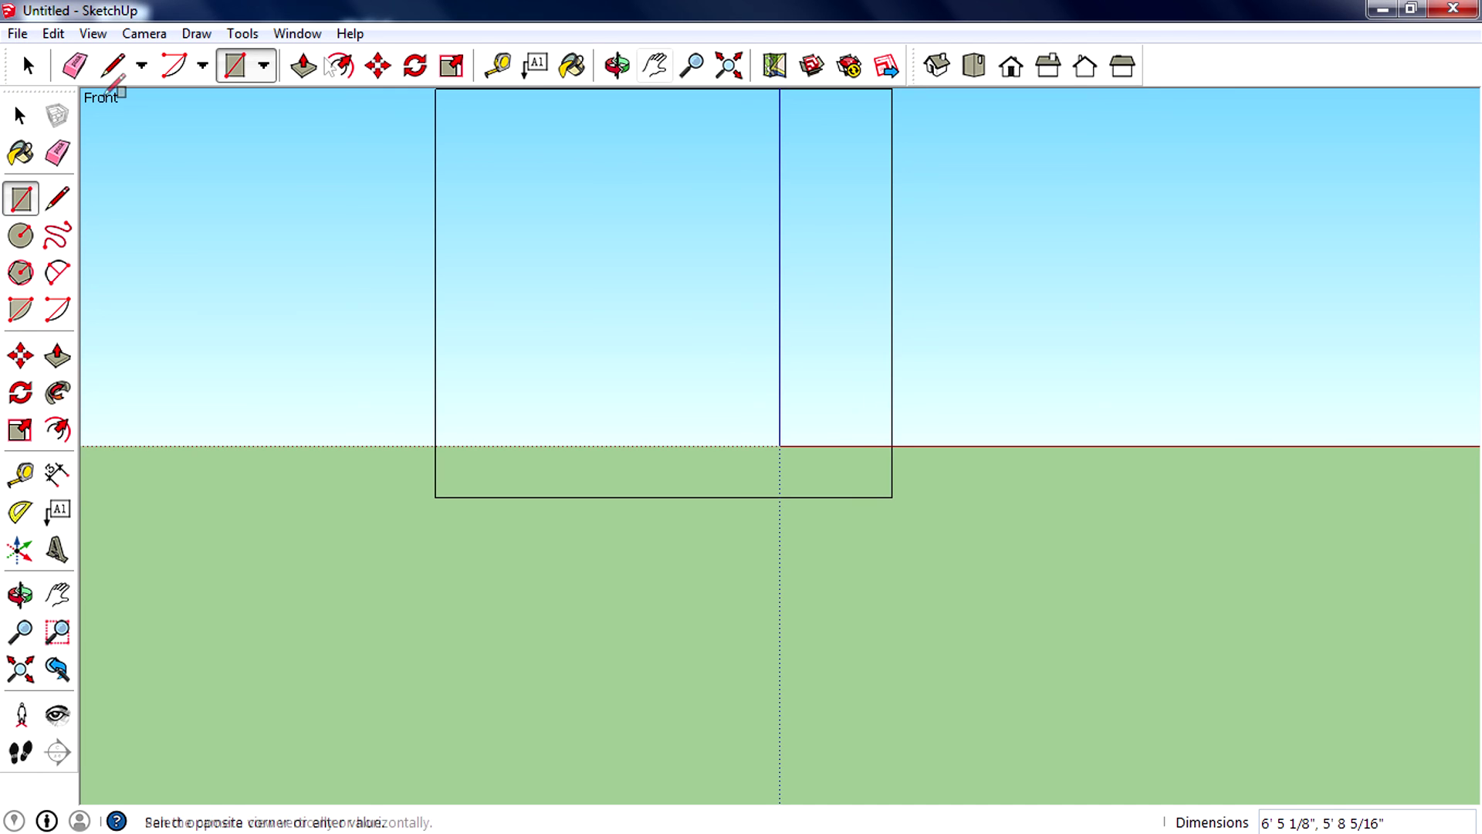
left_click(20, 115)
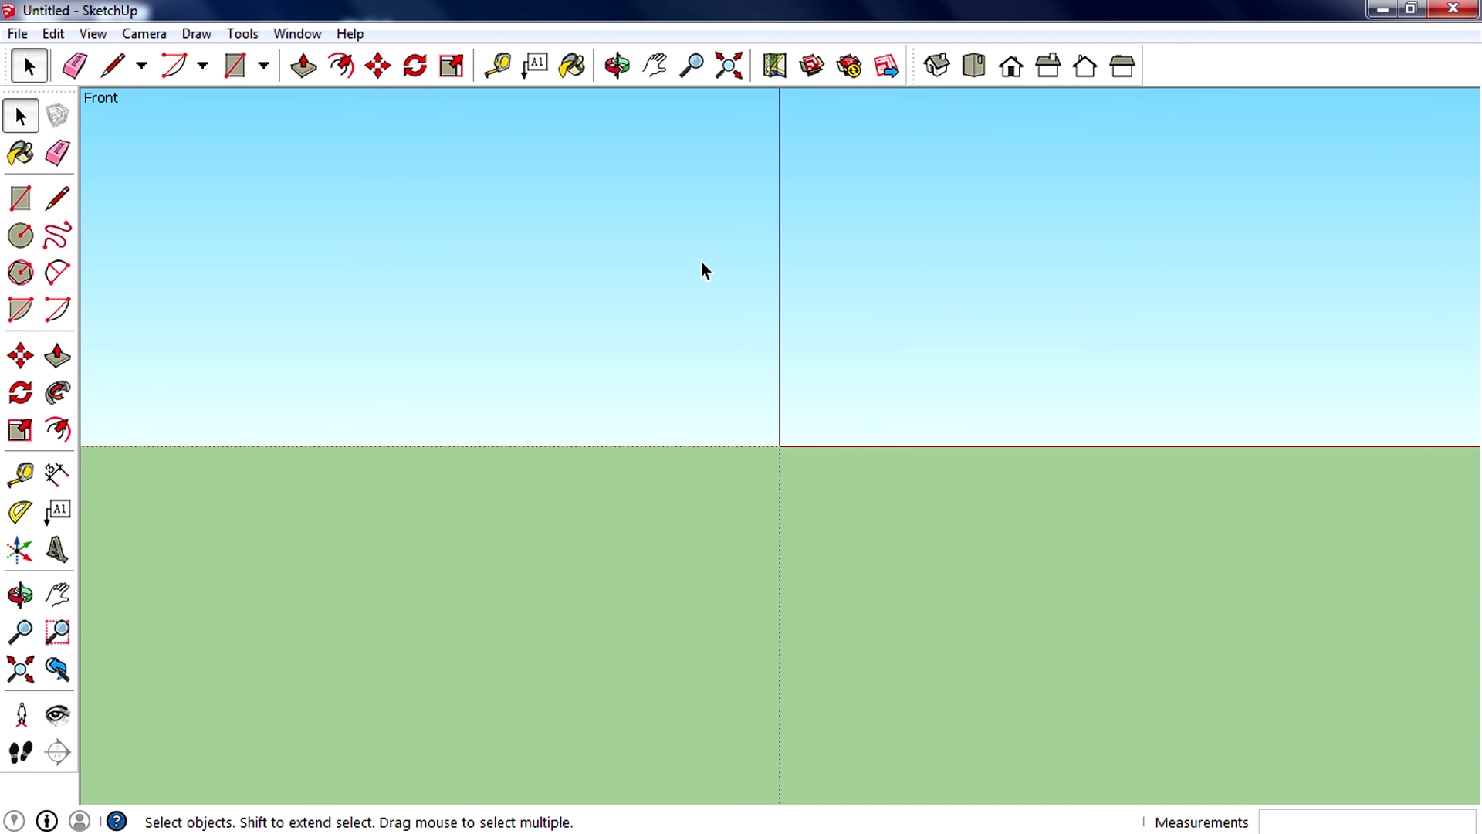